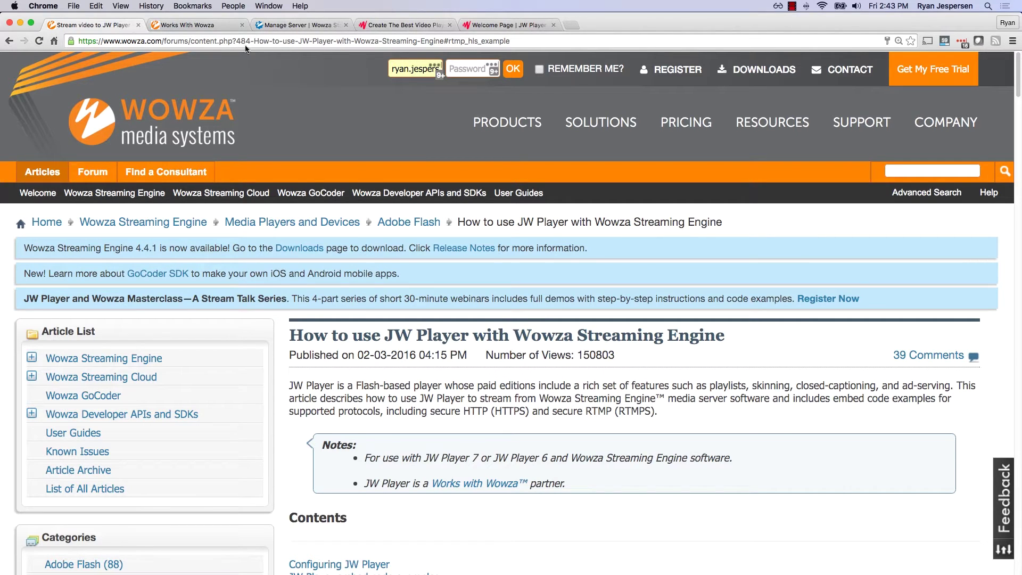
Step: Review the contents list and configuration instructions in the article on using JW Player with Wowza Streaming Engine
scroll(782, 455, "down", 5)
scroll(799, 450, "down", 2)
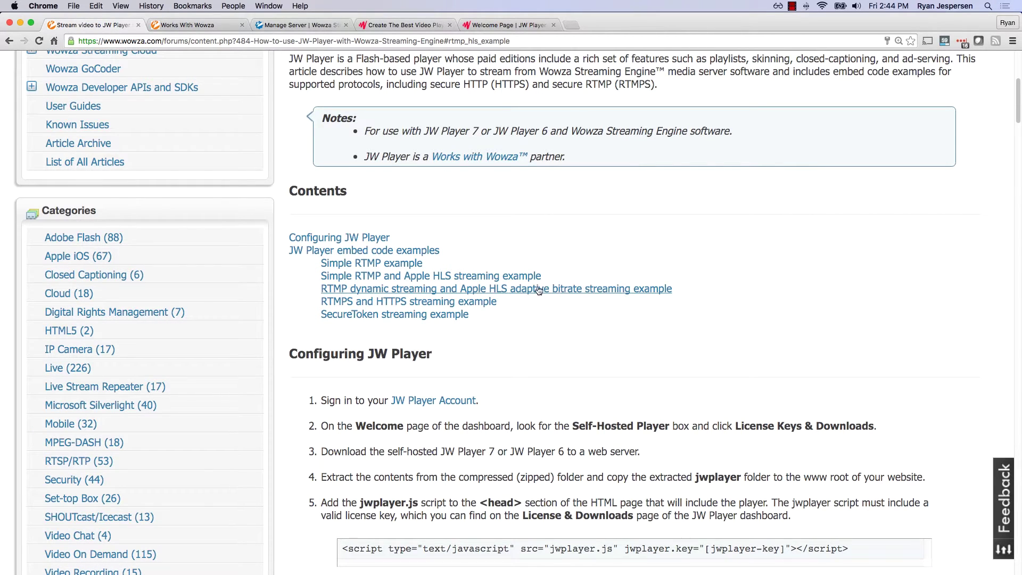
scroll(571, 303, "down", 1)
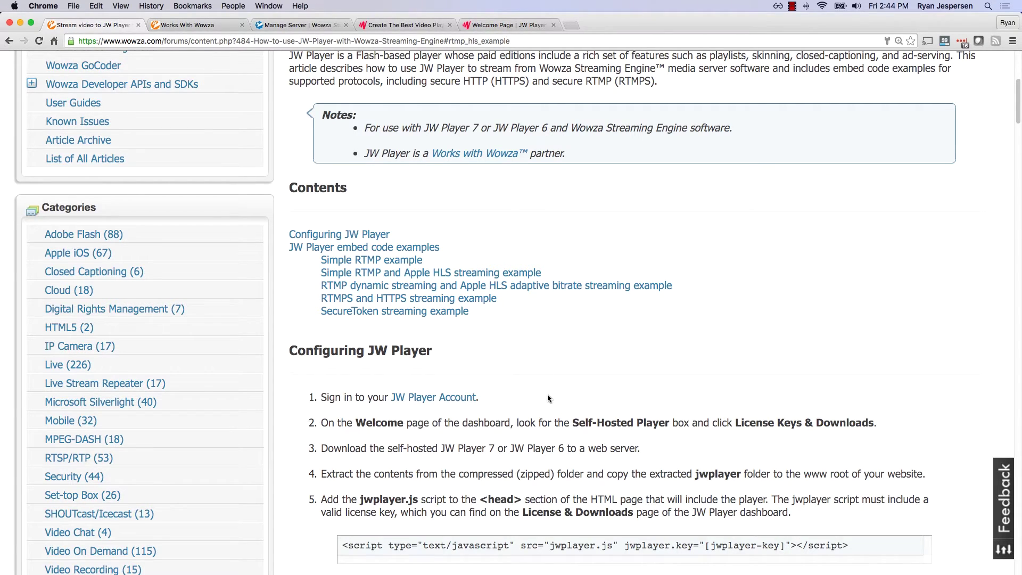
scroll(587, 387, "up", 10)
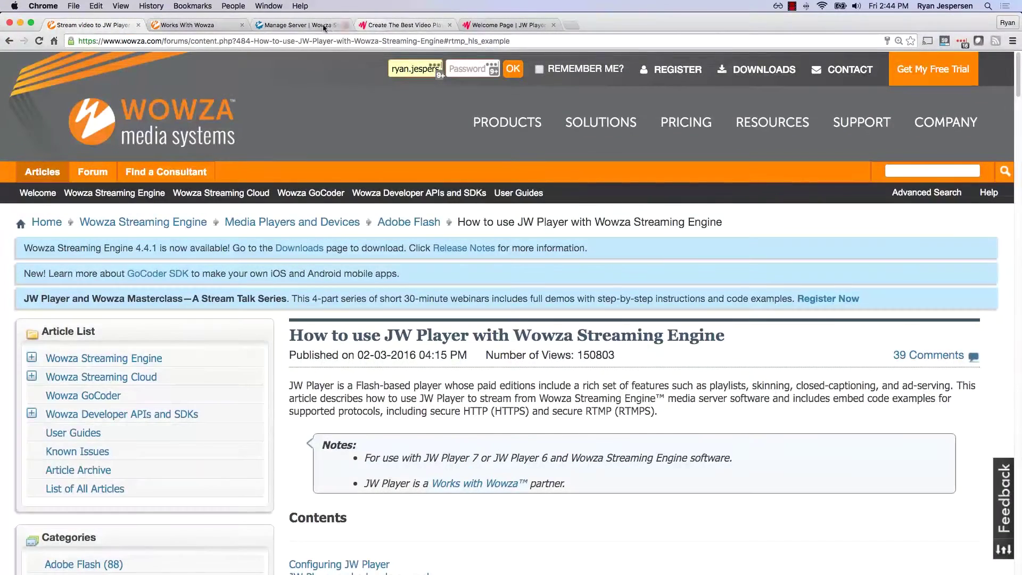
Step: Go to the JW Player dashboard and open the Wowza.com 3.0 Player from the players list
left_click(388, 25)
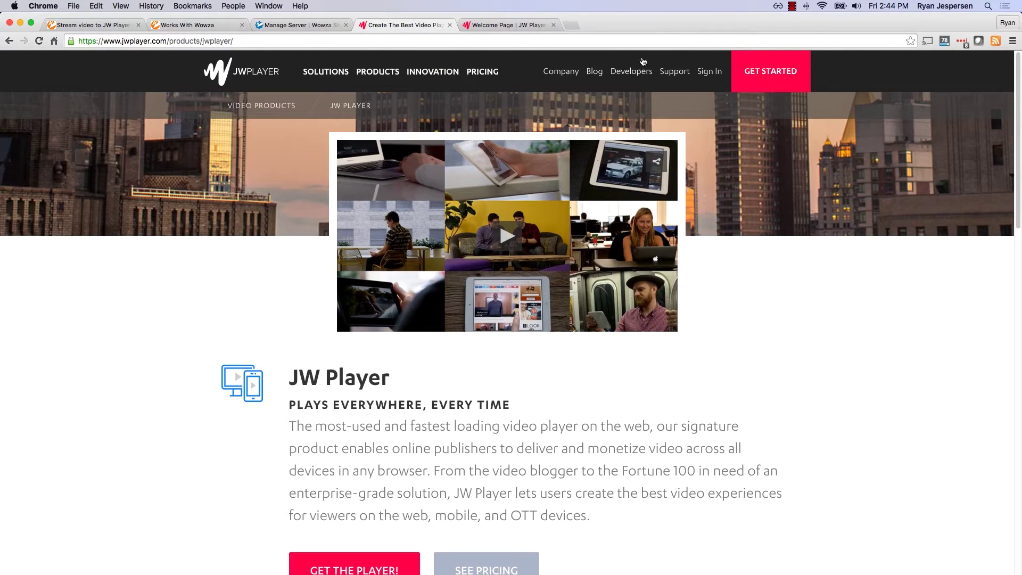
left_click(519, 26)
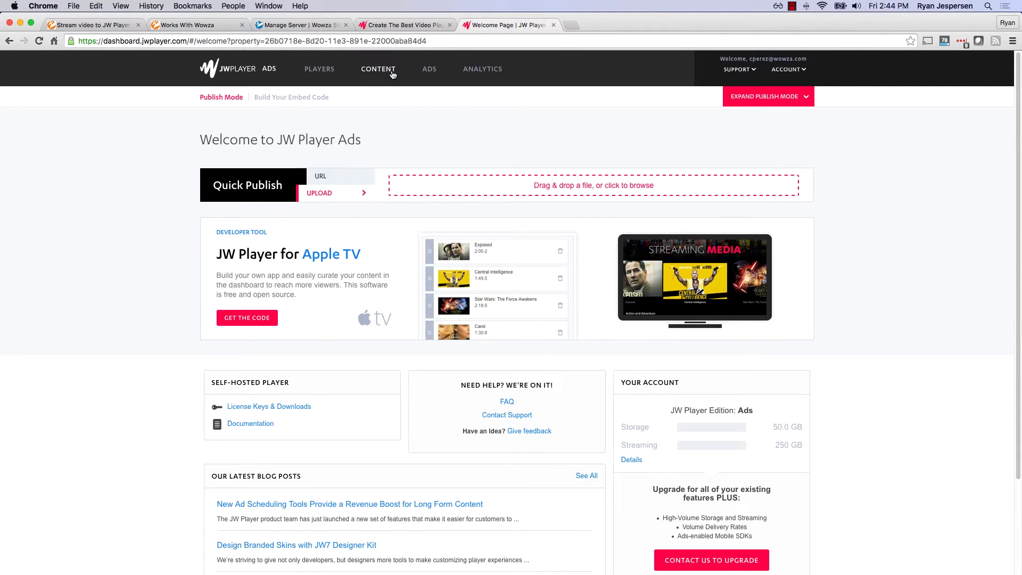
left_click(320, 70)
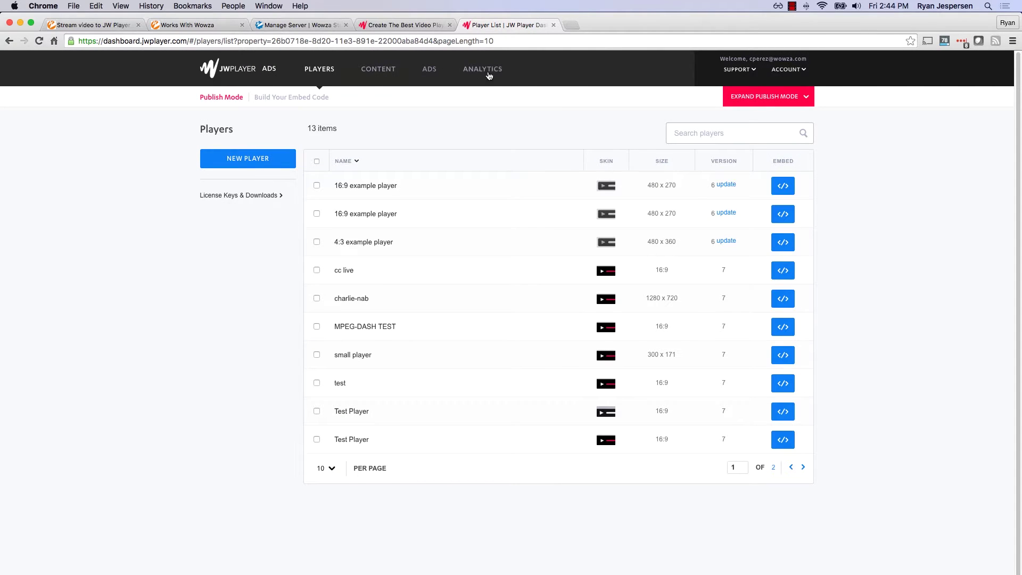
left_click(804, 467)
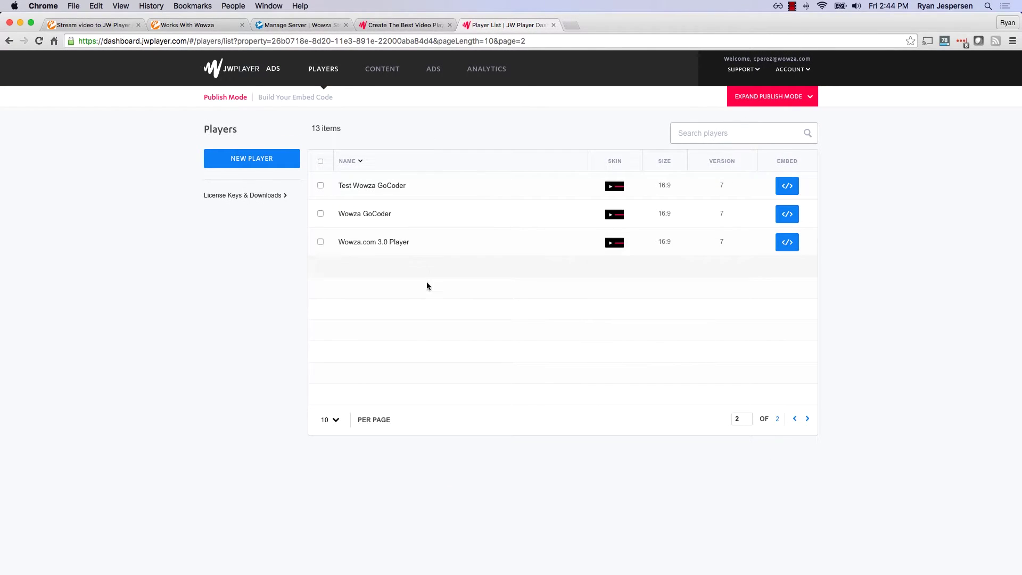
left_click(380, 243)
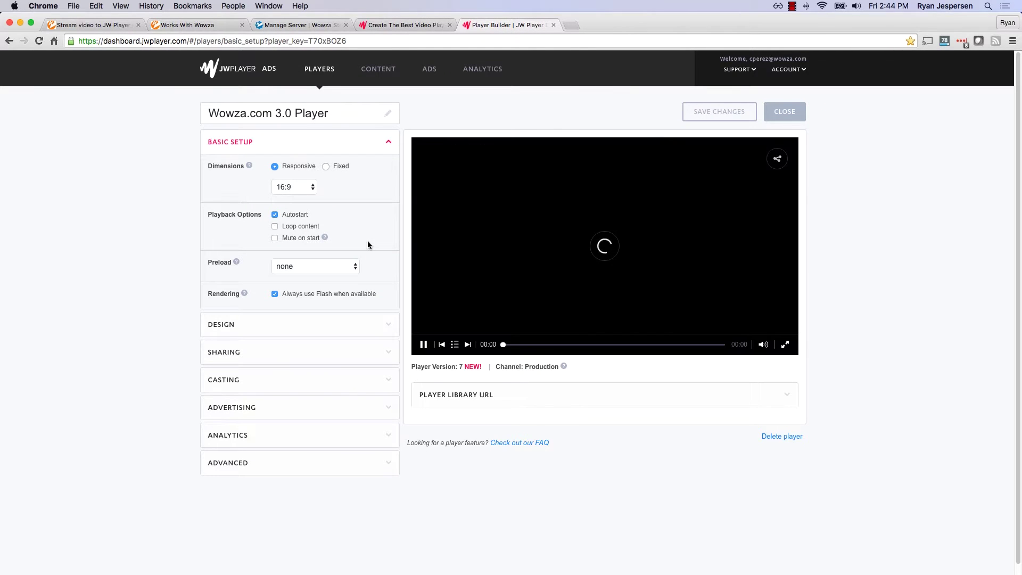
Step: Pause the player preview and copy the player library URL
left_click(426, 344)
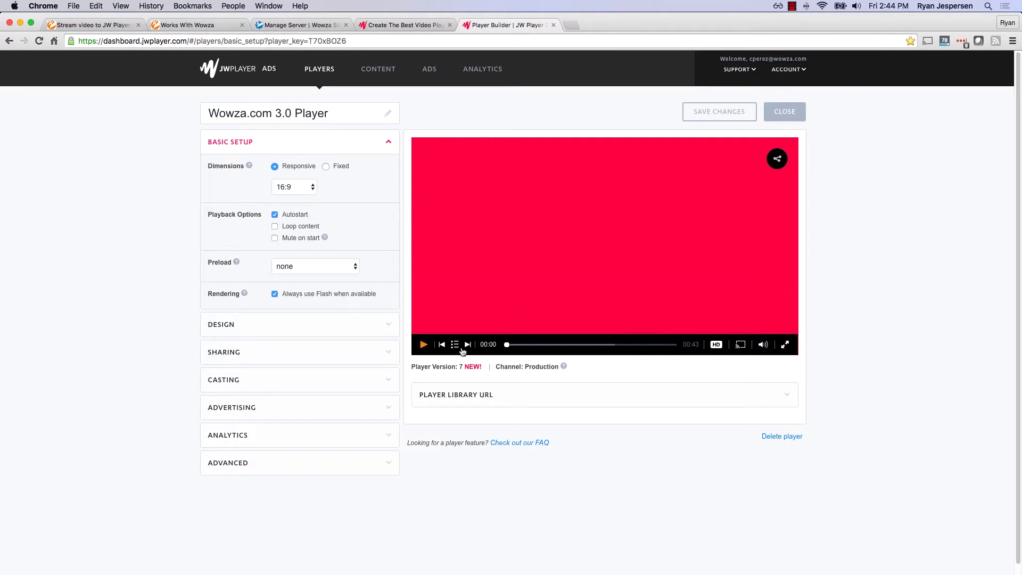
mouse_move(725, 346)
mouse_move(460, 346)
left_click(455, 395)
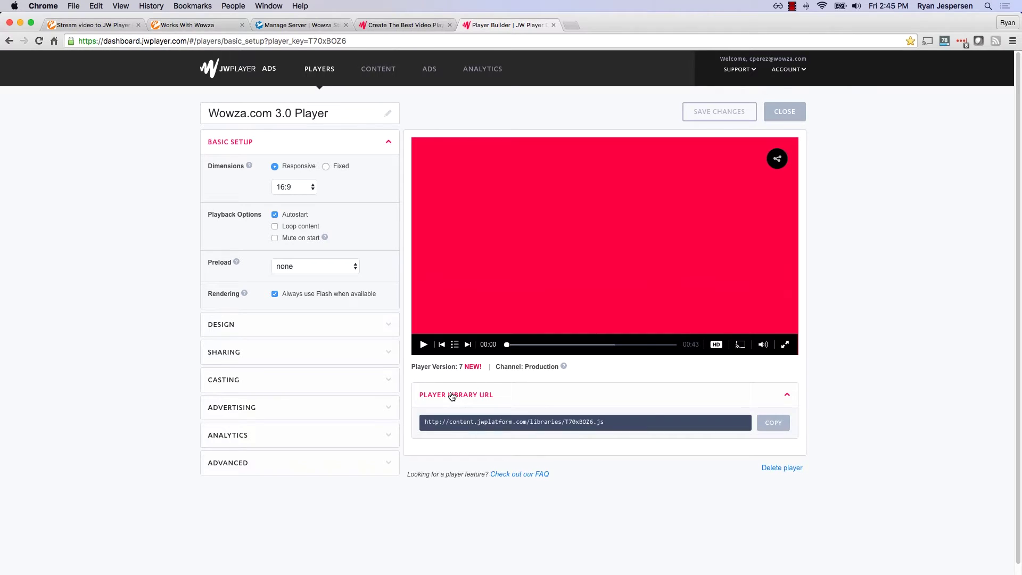
left_click(771, 424)
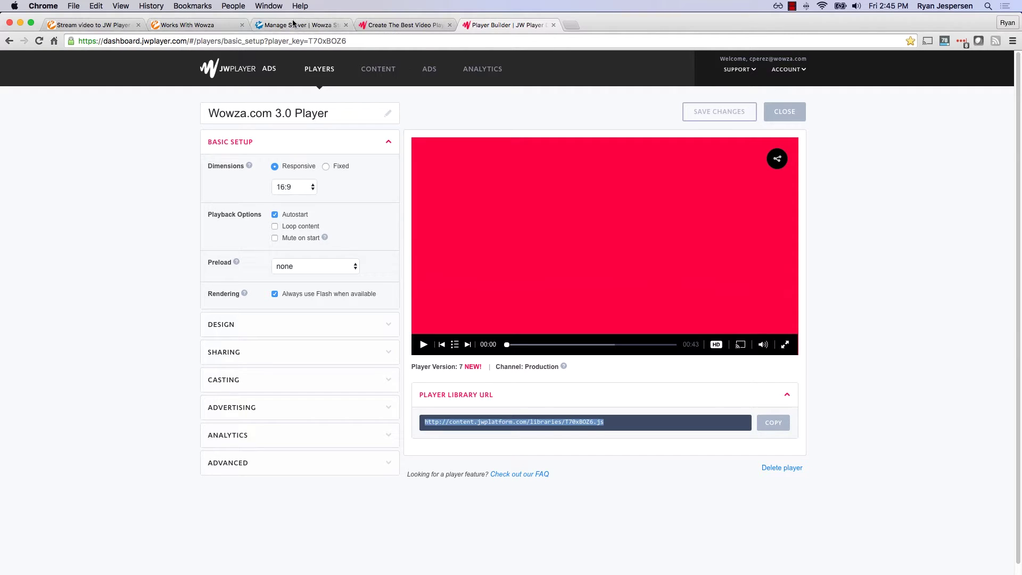
Step: Switch to Wowza Streaming Engine Manager and open the Telestream source setup for the live application
left_click(281, 26)
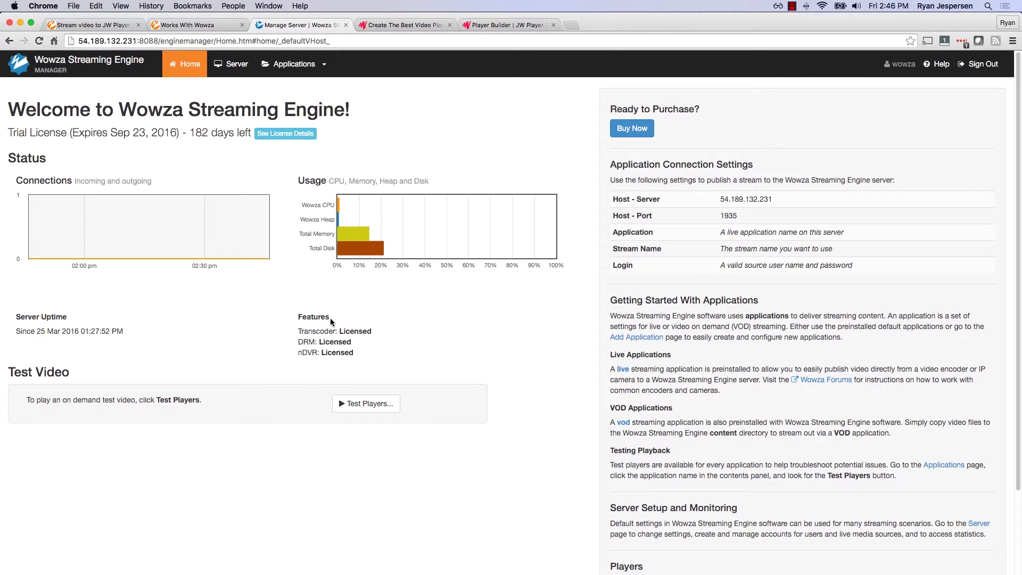
left_click(324, 66)
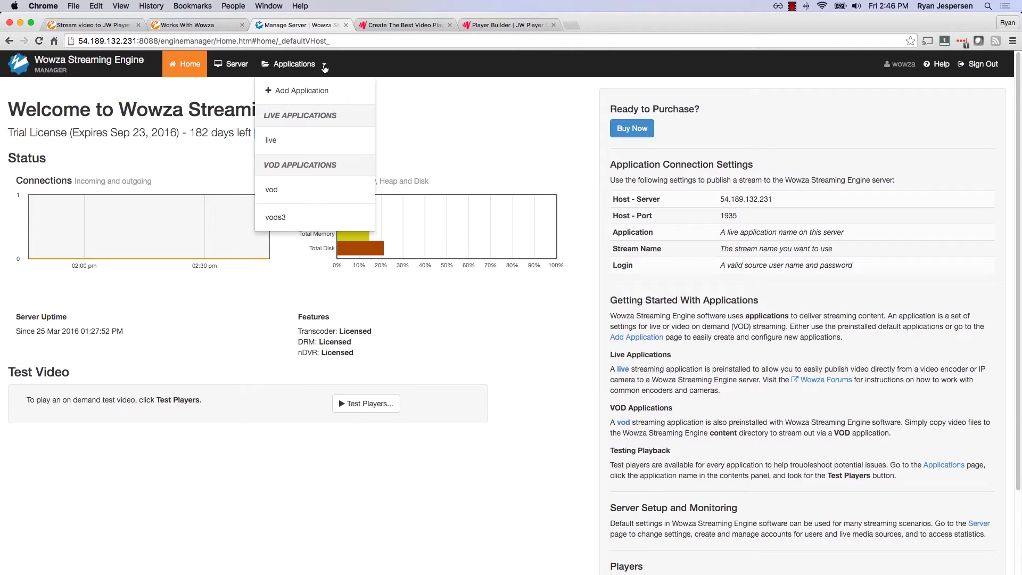
left_click(272, 139)
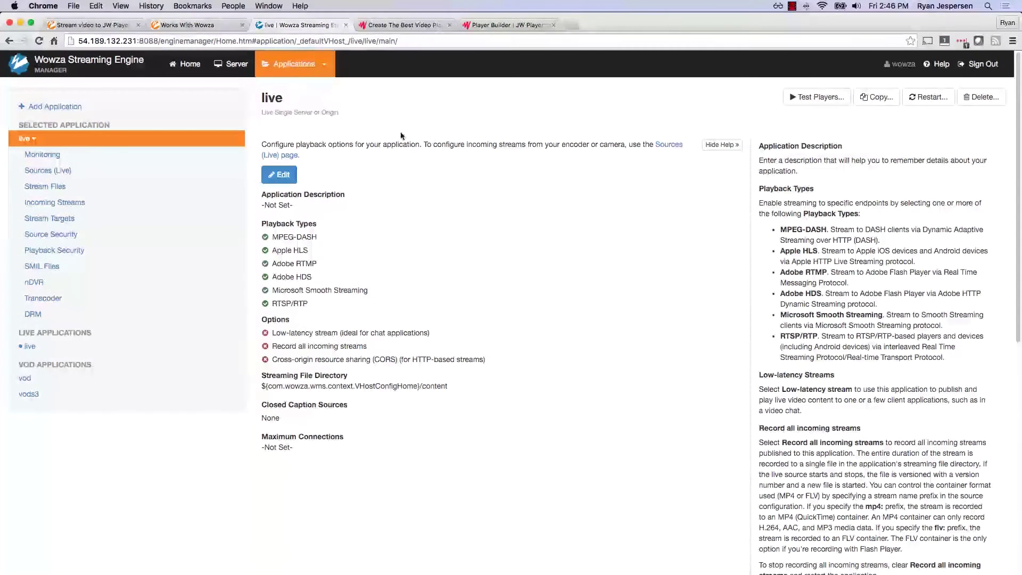
left_click(64, 173)
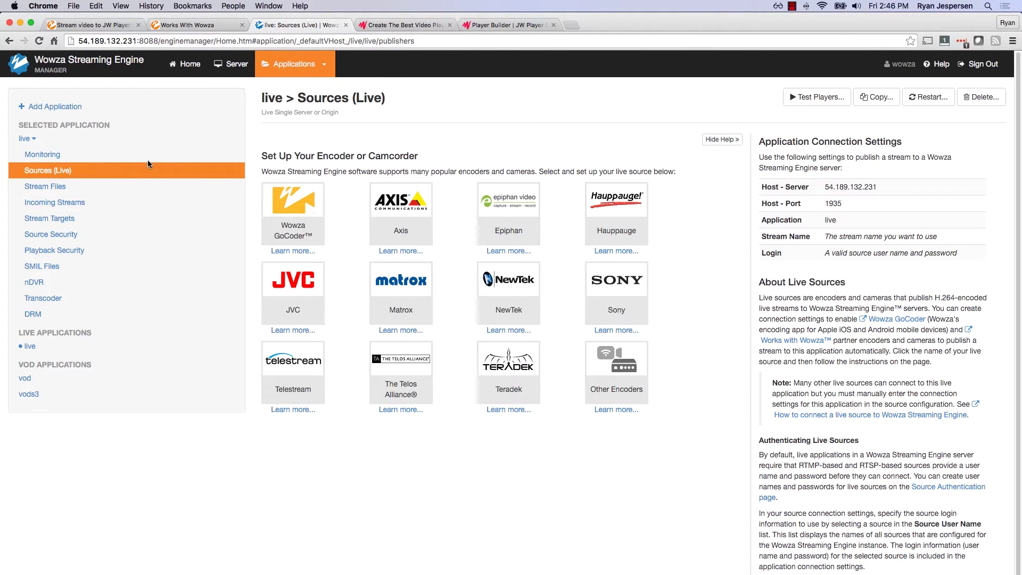
left_click(300, 361)
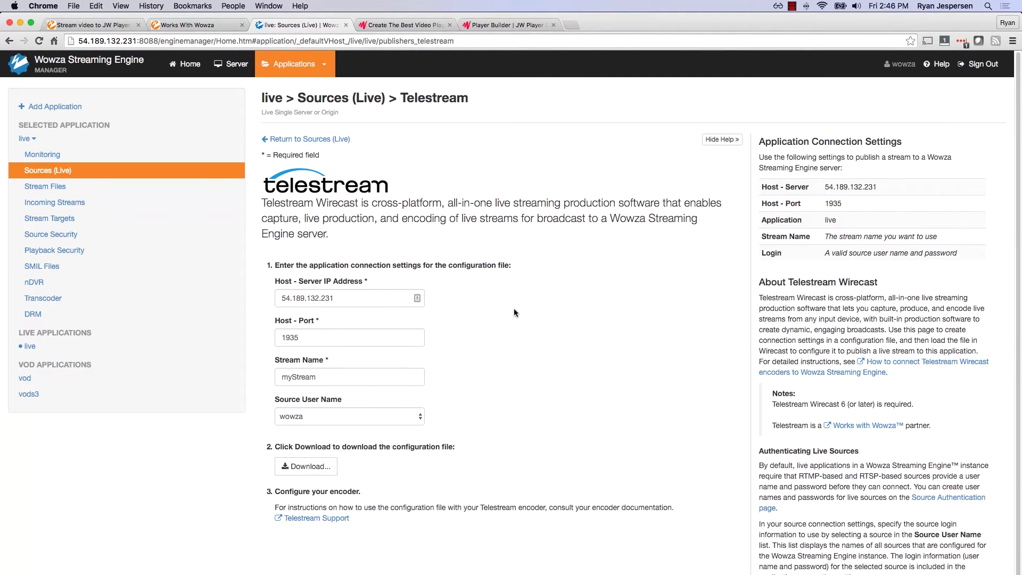
Step: Download the Telestream encoder configuration file for myStream, opening the blocked download pop-up
left_click(299, 469)
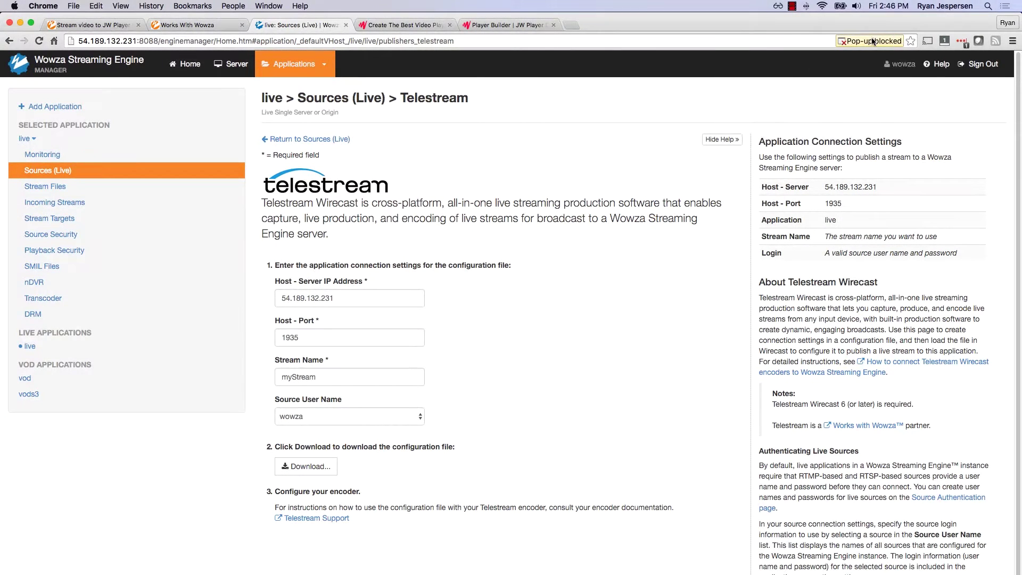
left_click(874, 42)
left_click(793, 72)
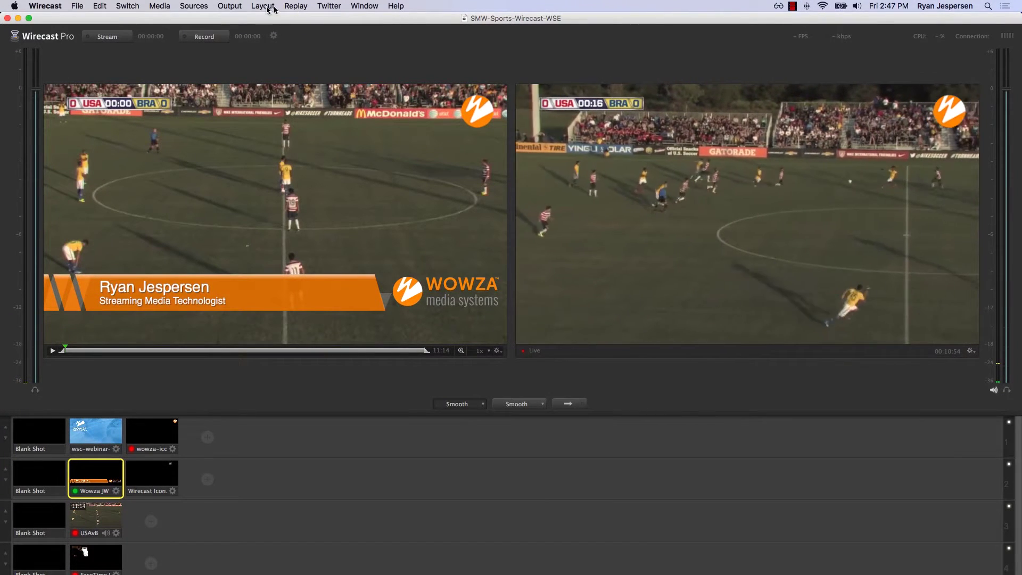
Step: In Wirecast, open the output settings and enable the Wowza Streaming Engine output
left_click(230, 6)
left_click(239, 20)
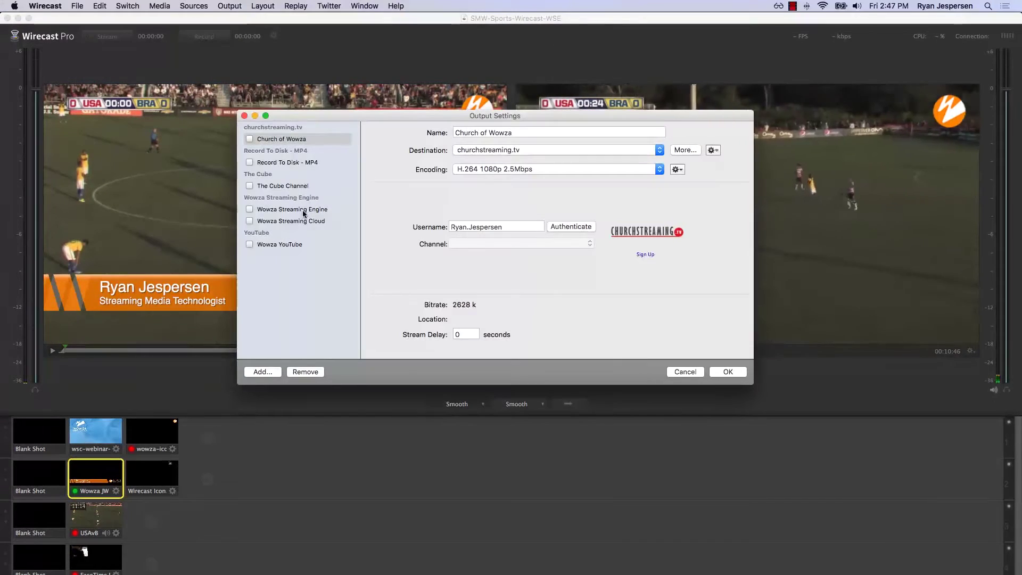
left_click(294, 211)
left_click(249, 209)
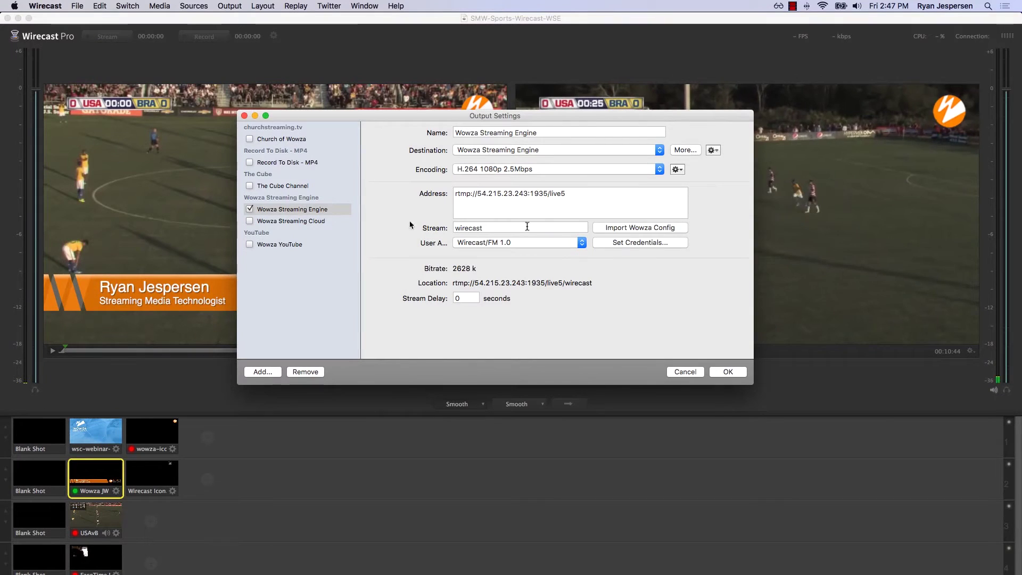
Step: Import the downloaded Wowza configuration file from the Downloads folder into the Wowza Streaming Engine output
left_click(658, 229)
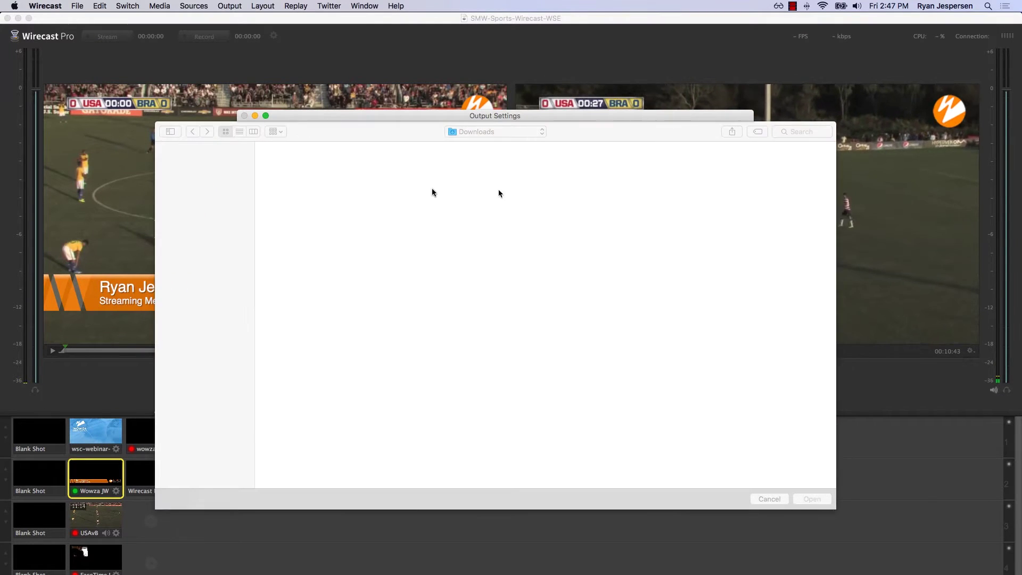
left_click(240, 131)
left_click(291, 161)
left_click(812, 499)
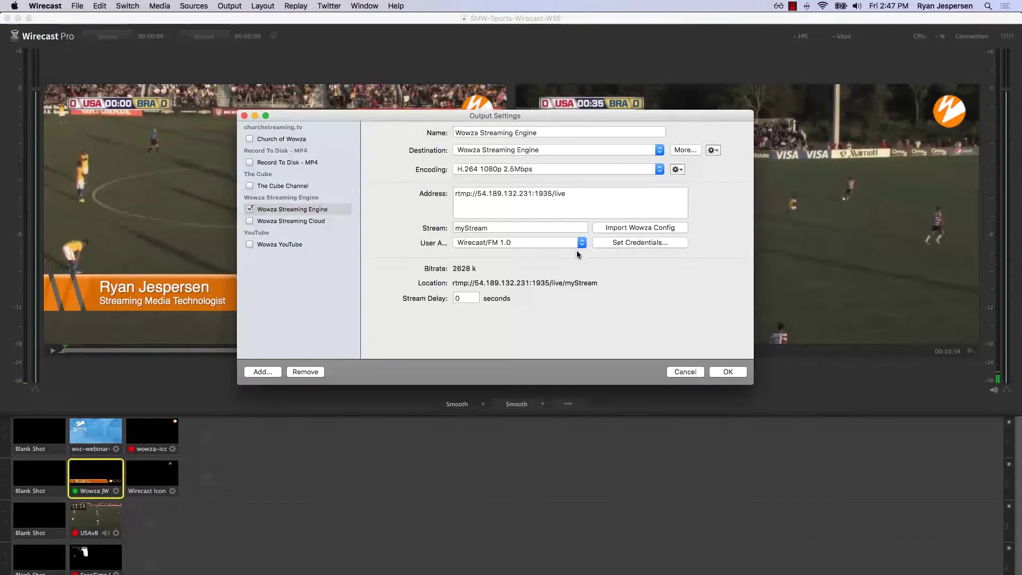
Step: Set the output's credentials by entering the source username and password
left_click(629, 240)
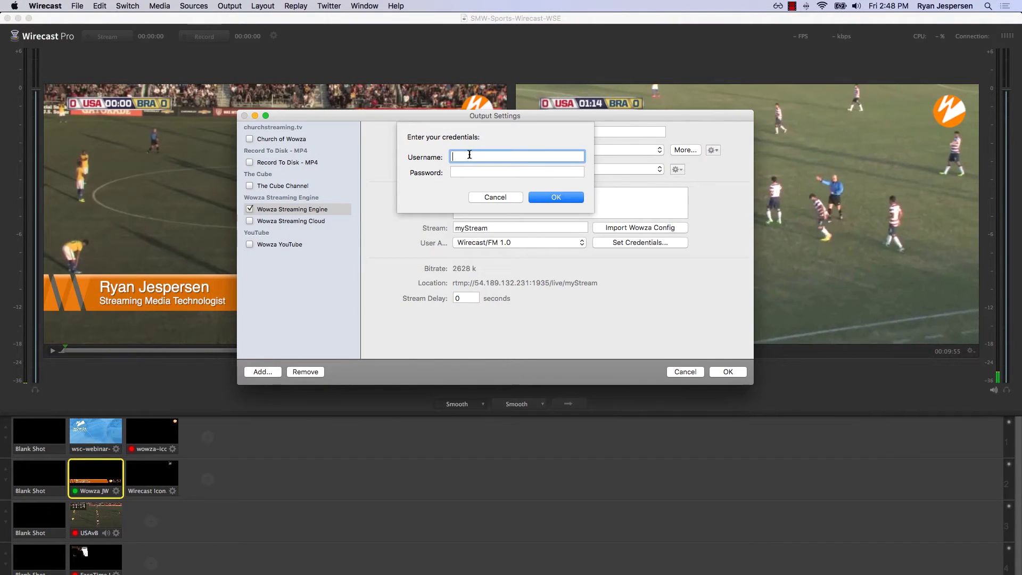
key("Tab")
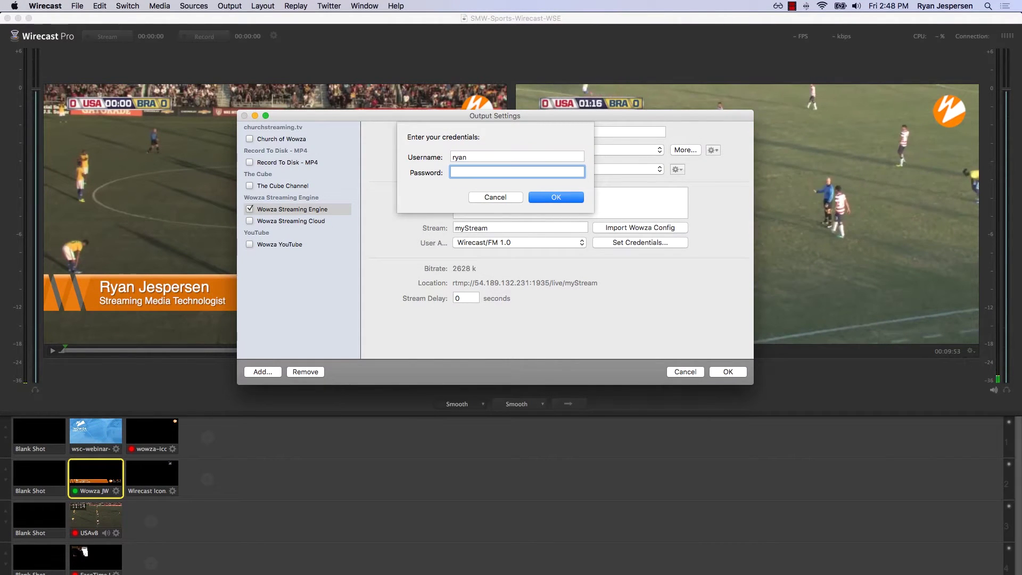
type("•••••••")
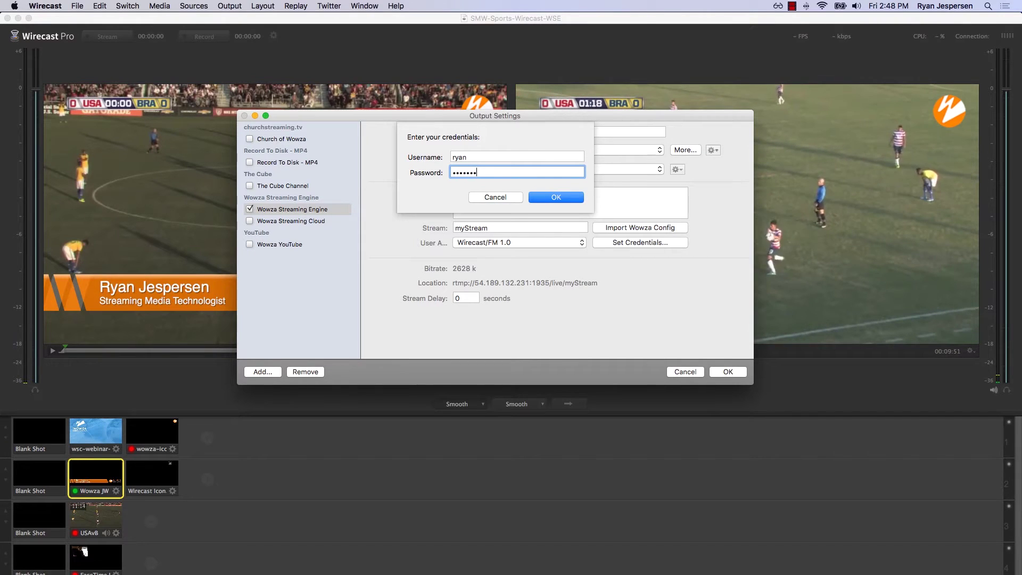
left_click(559, 197)
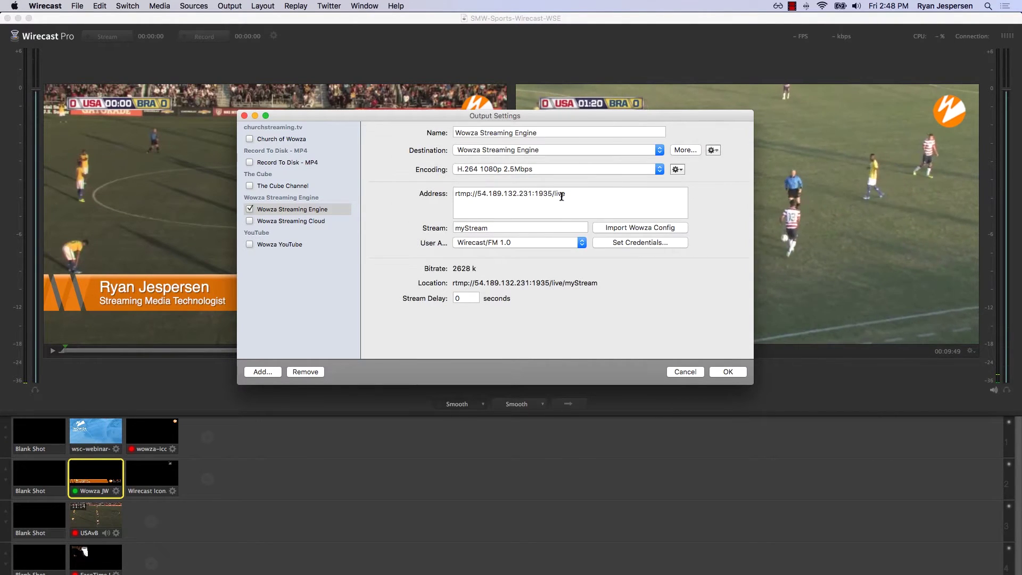
Step: Keep the stream name myStream, accept the output settings and start streaming to Wowza Streaming Engine
left_click(478, 227)
double_click(478, 228)
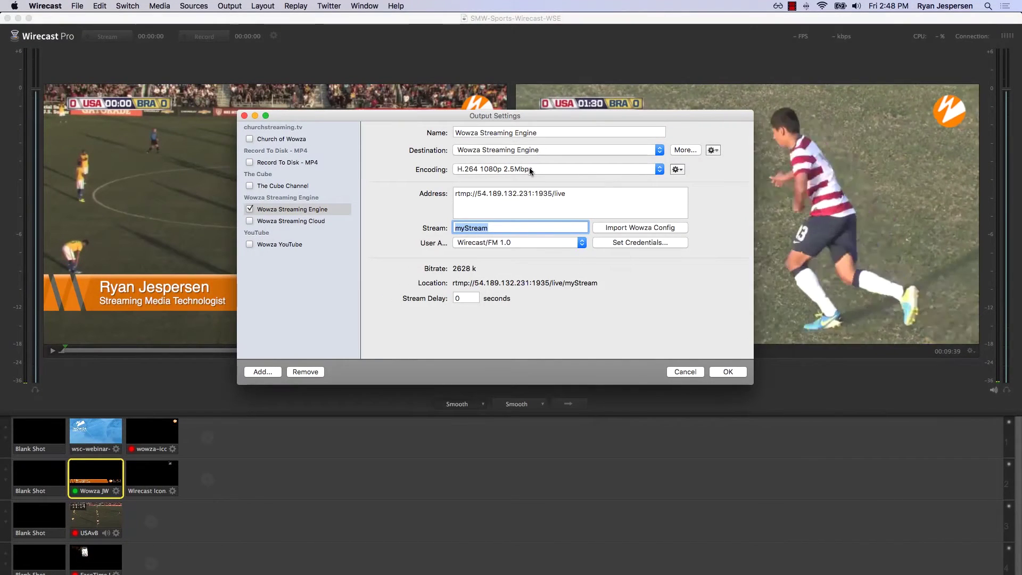
left_click(727, 371)
left_click(107, 37)
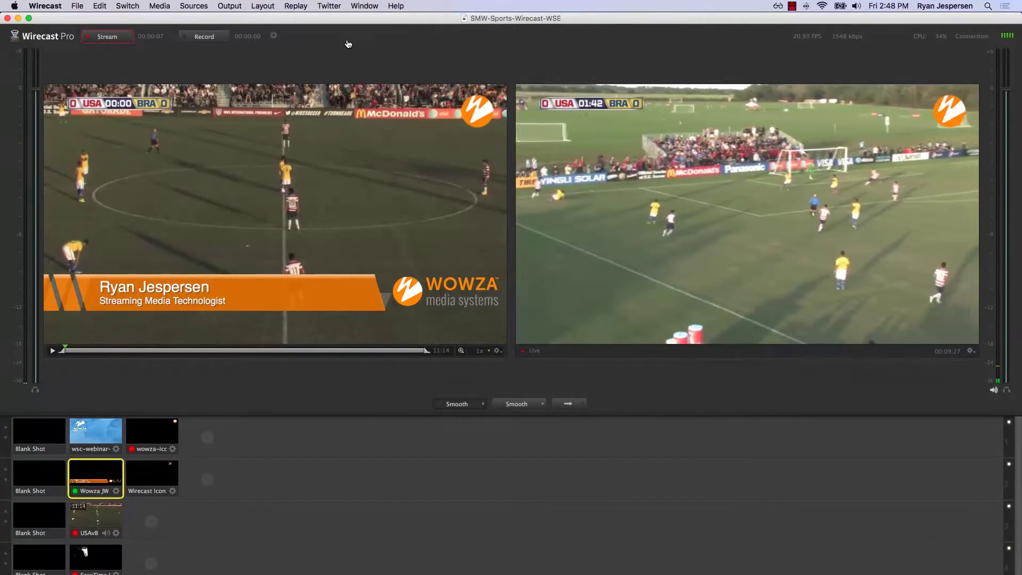
Step: Switch back to Wowza Streaming Engine Manager and check the live application's incoming streams
key("super+Tab")
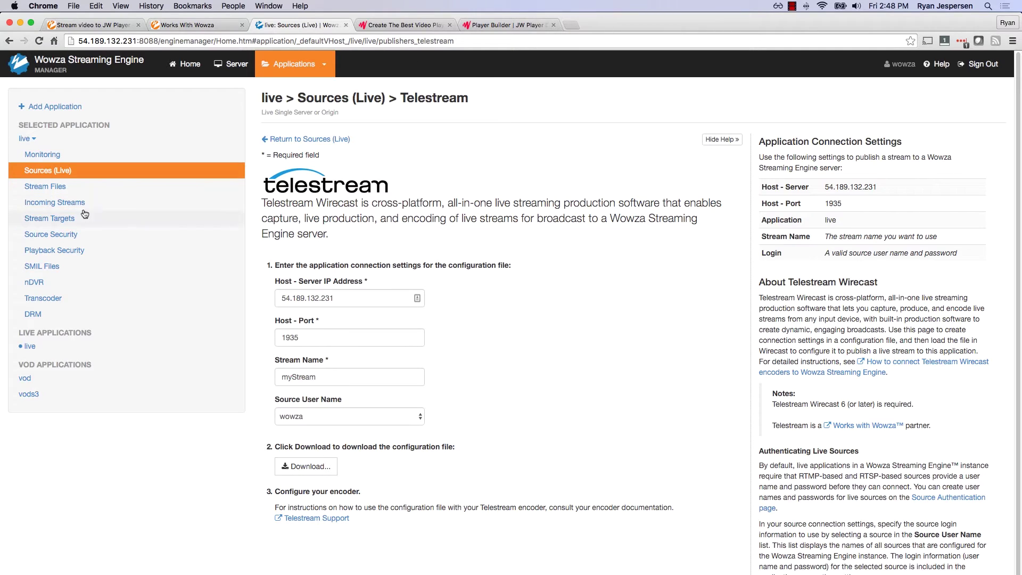
left_click(53, 202)
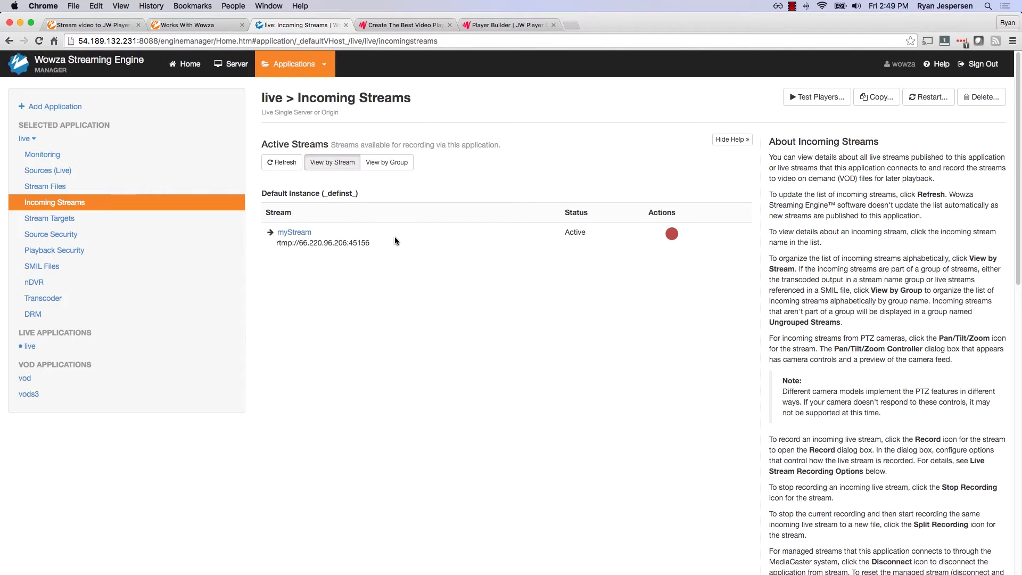
Step: Enable the Transcoder for the live application and restart the application
left_click(52, 301)
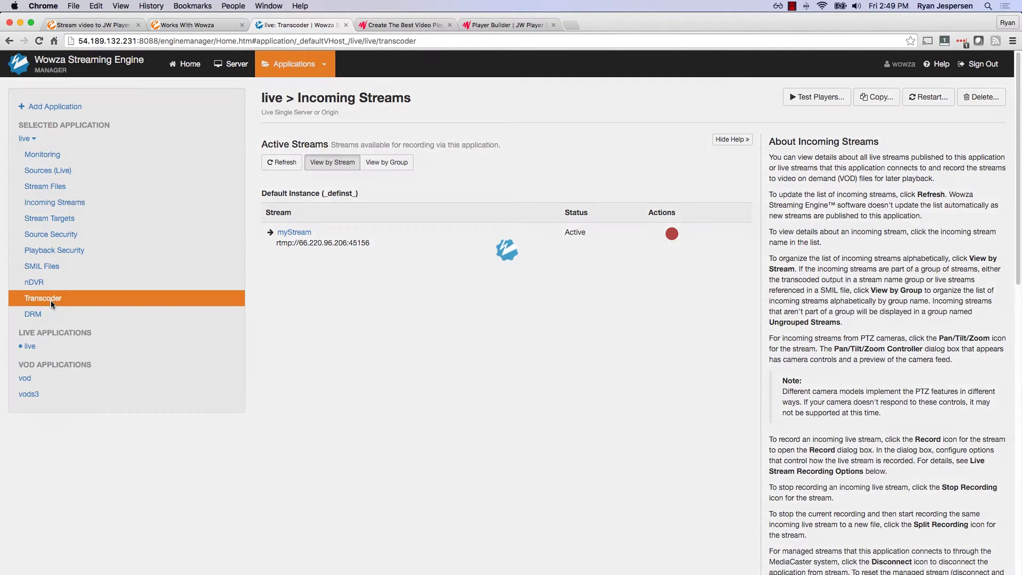
left_click(360, 183)
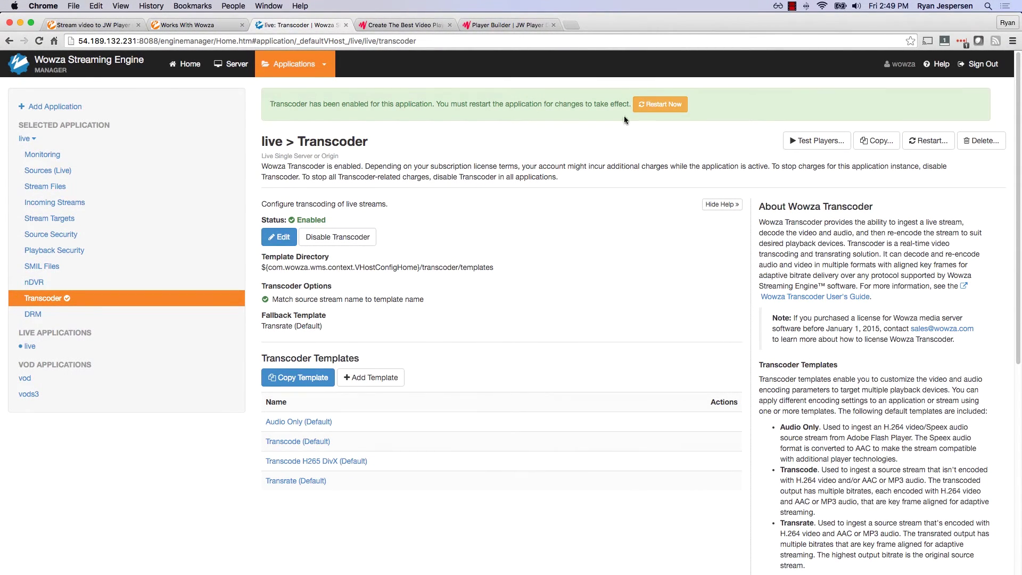
left_click(658, 105)
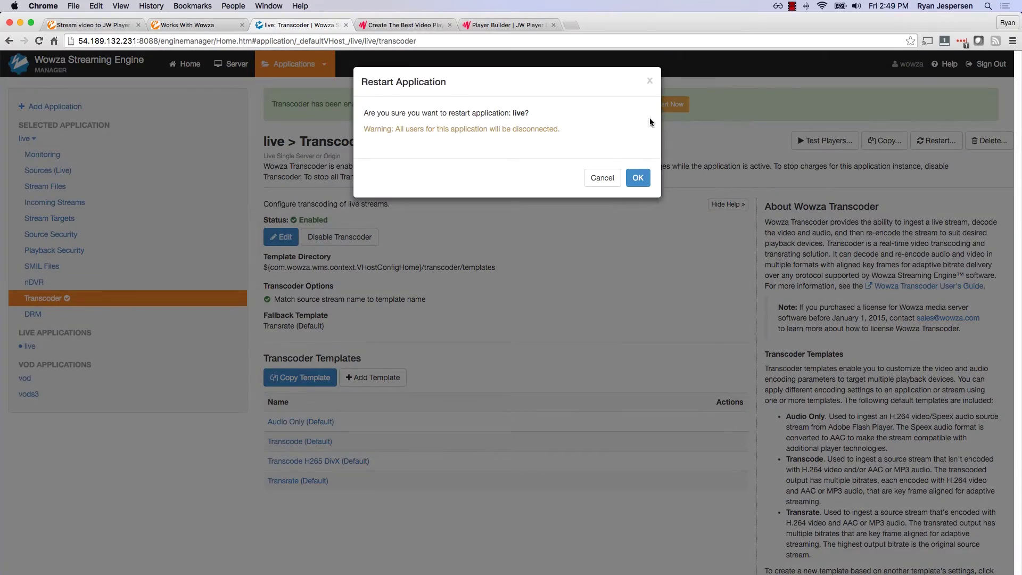
left_click(638, 178)
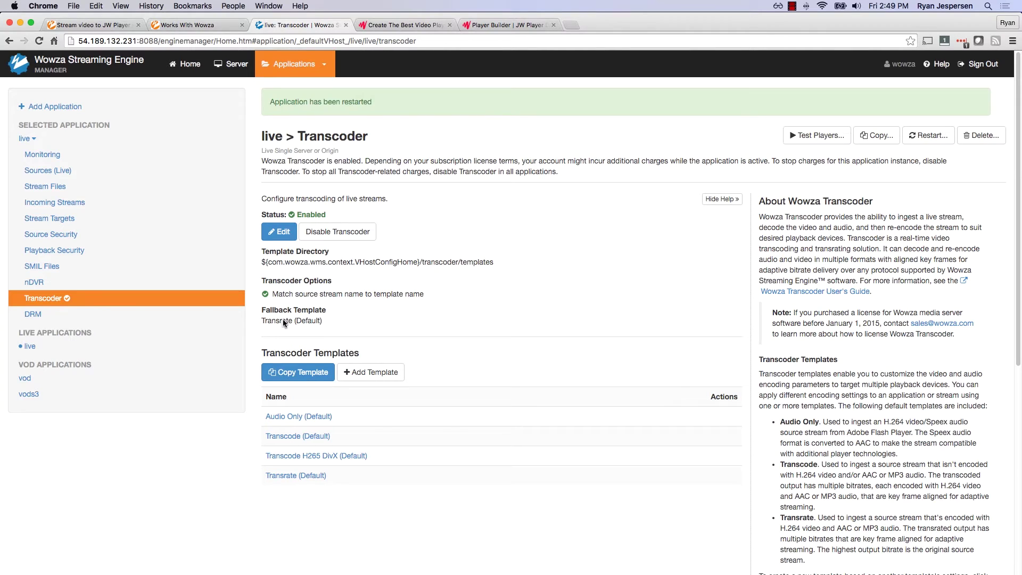
Step: Enable the 240p encoding preset in the Transrate (Default) transcoder template
left_click(290, 479)
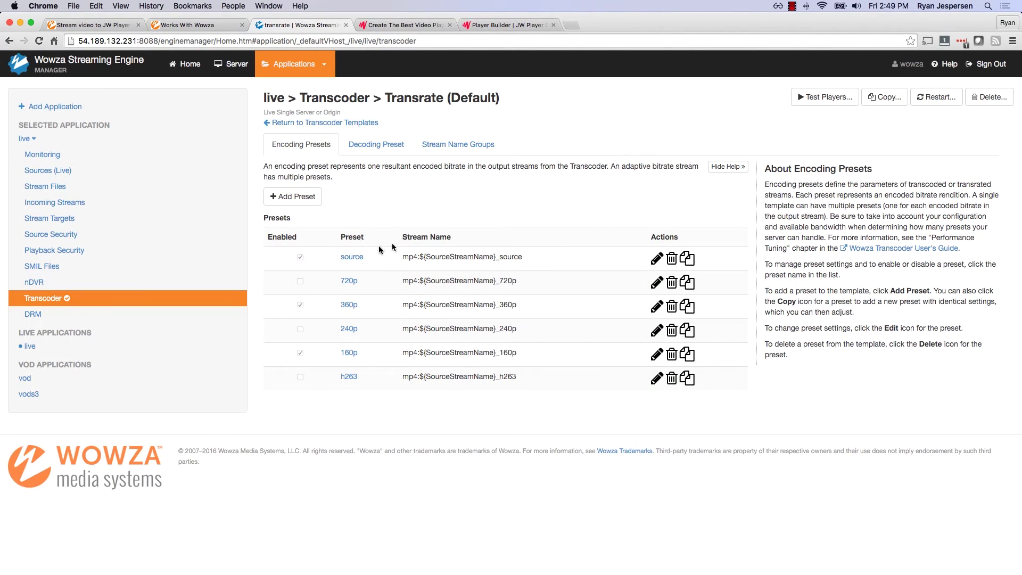
left_click(349, 329)
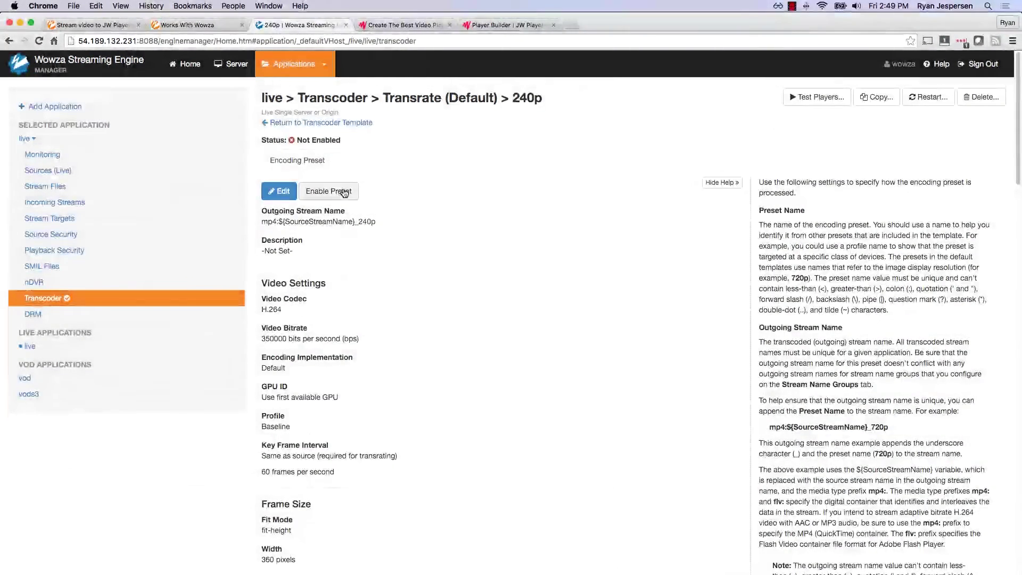
left_click(344, 193)
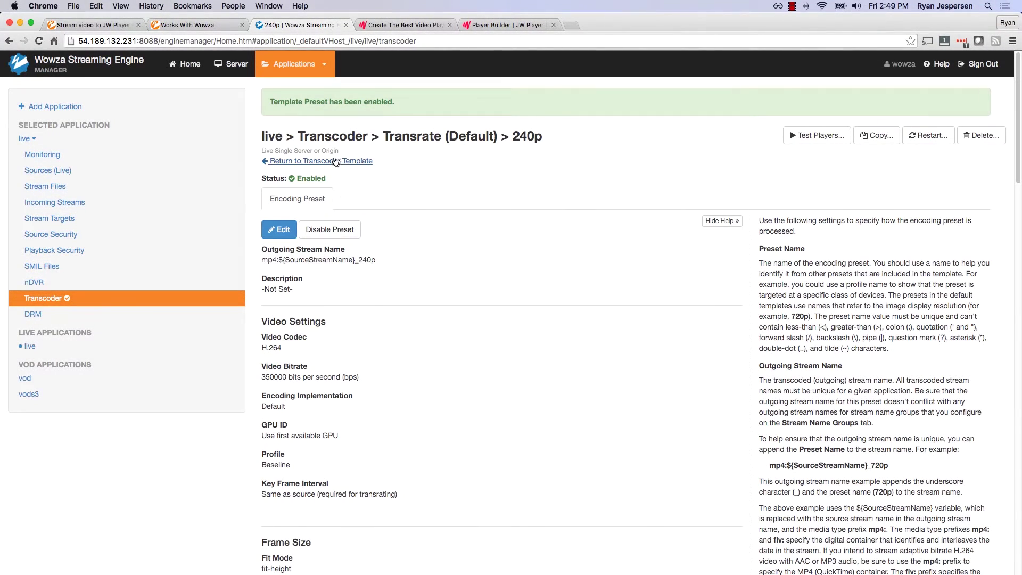
left_click(332, 161)
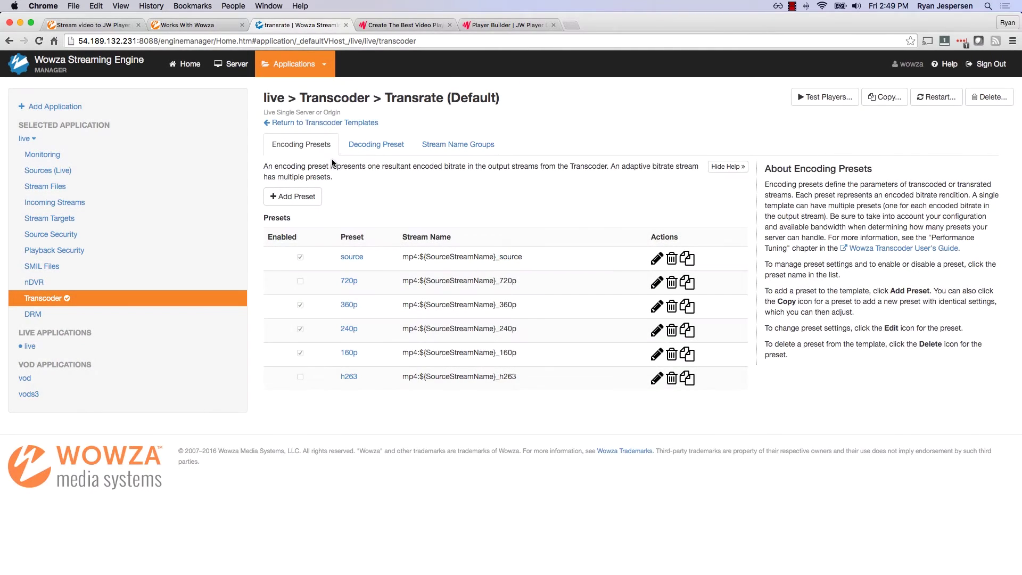
Step: Enable the 720p encoding preset in the Transrate (Default) template and restart the live application
left_click(350, 283)
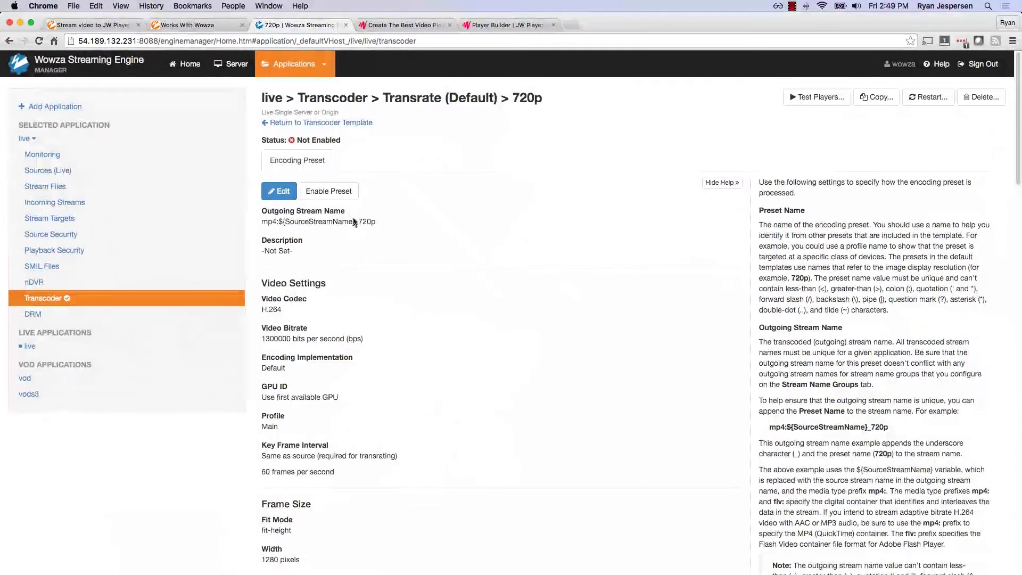
left_click(332, 194)
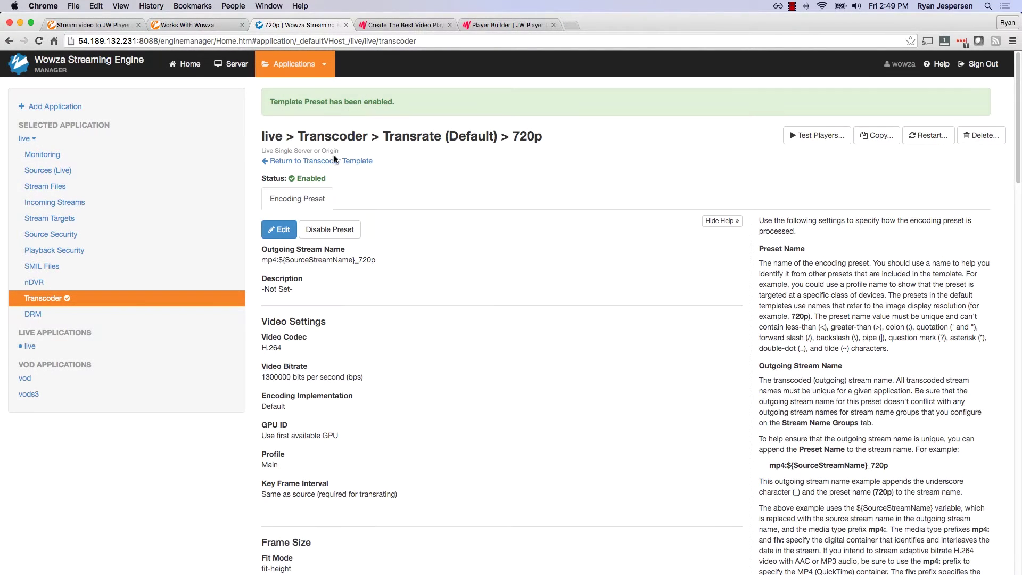
left_click(332, 161)
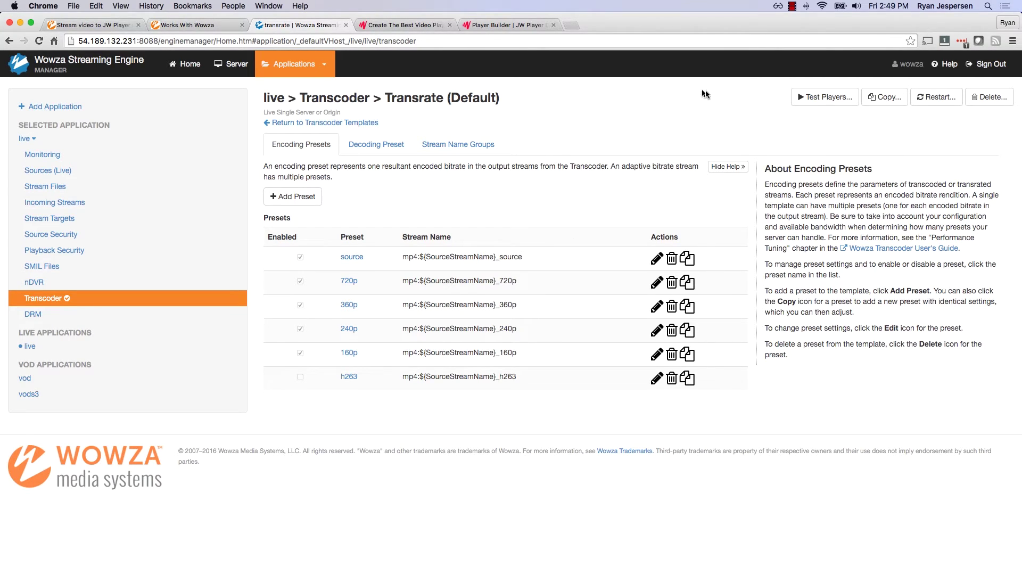
left_click(936, 97)
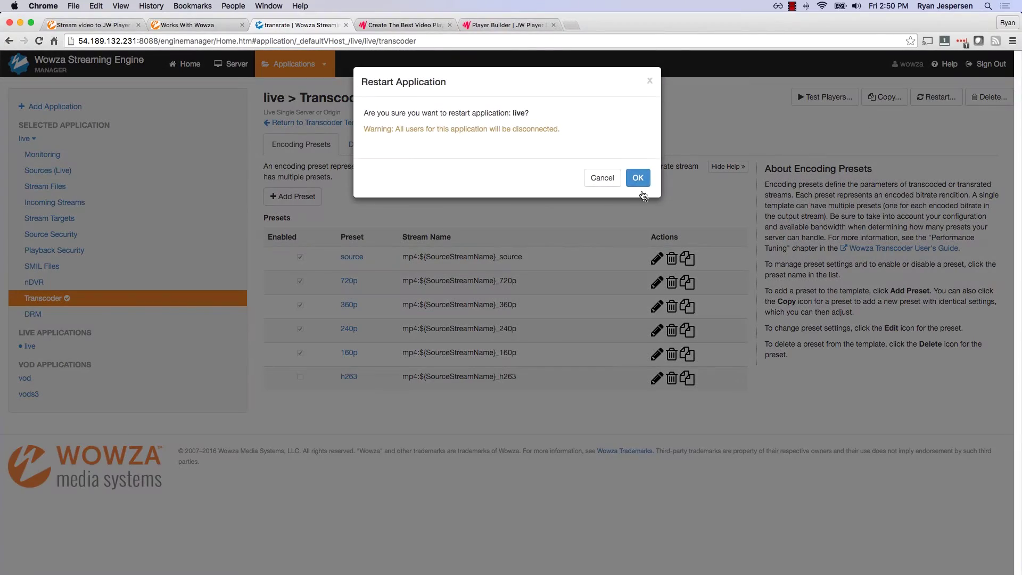
left_click(638, 178)
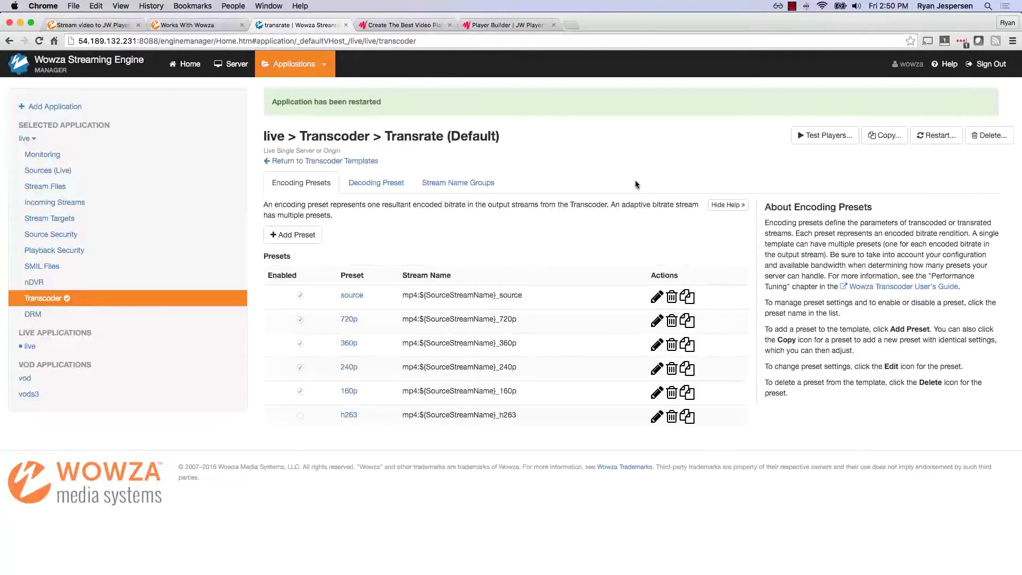
Step: Open myStream_240p from the live application's incoming streams and test its playback over Adobe RTMP
left_click(68, 208)
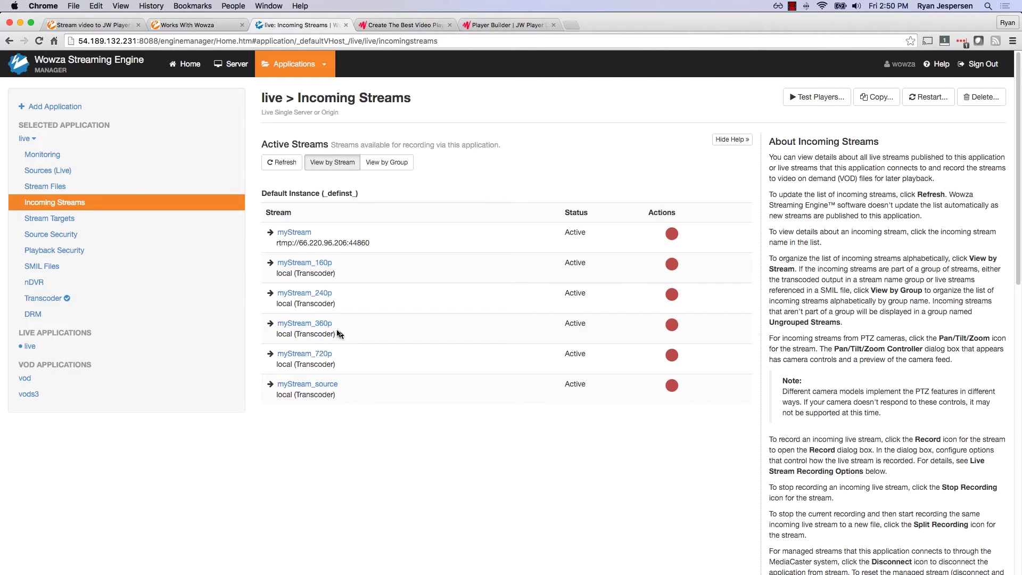
left_click(321, 294)
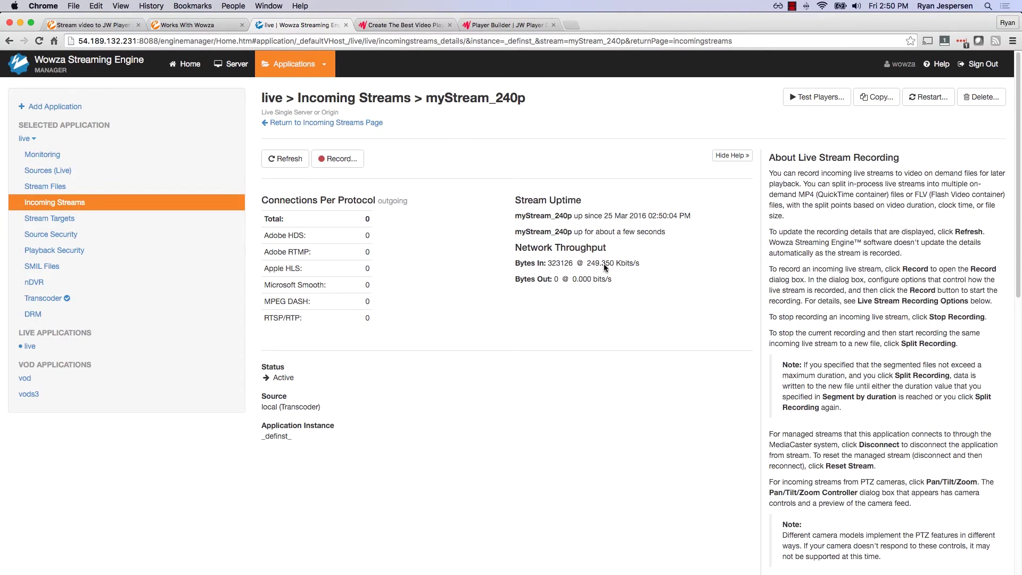
left_click(821, 96)
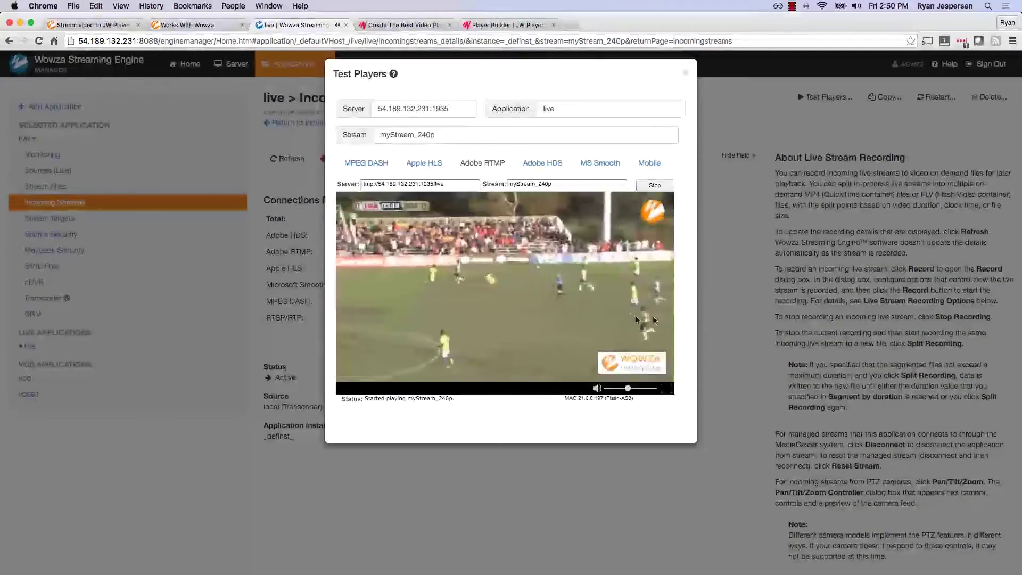
left_click(686, 75)
Step: Return to the incoming streams and test playback of myStream_720p over Adobe RTMP
left_click(303, 123)
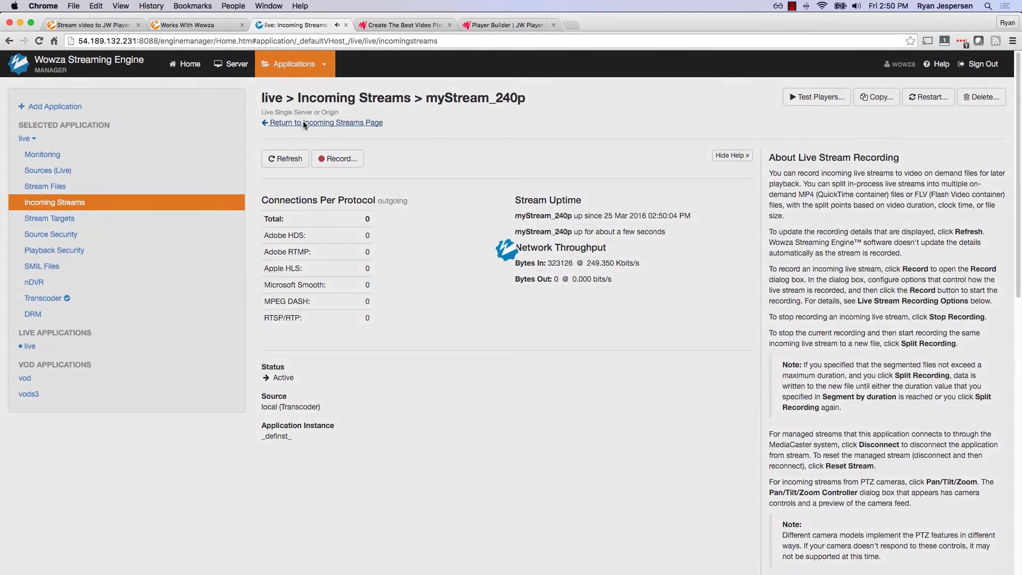
left_click(309, 358)
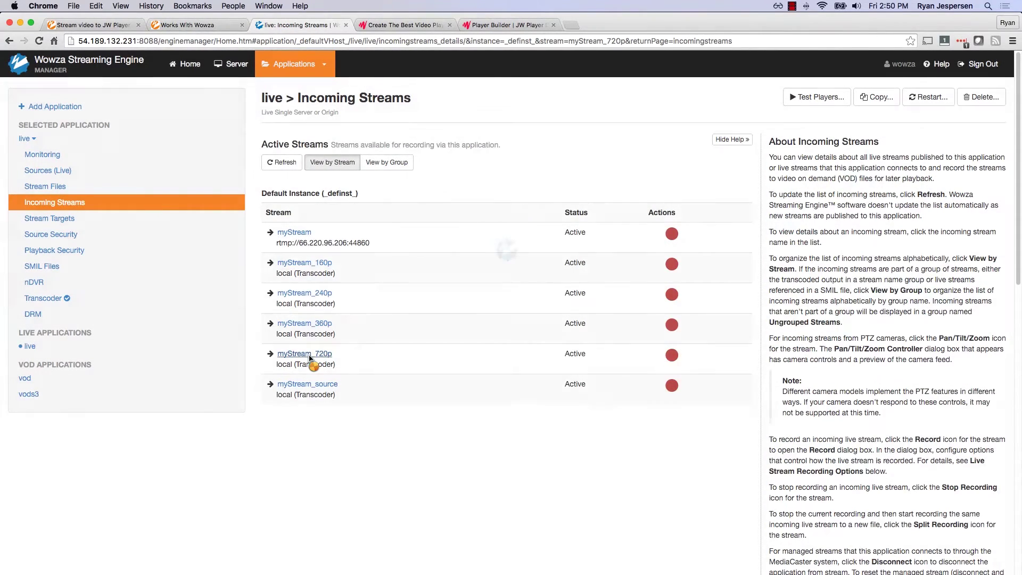
left_click(814, 98)
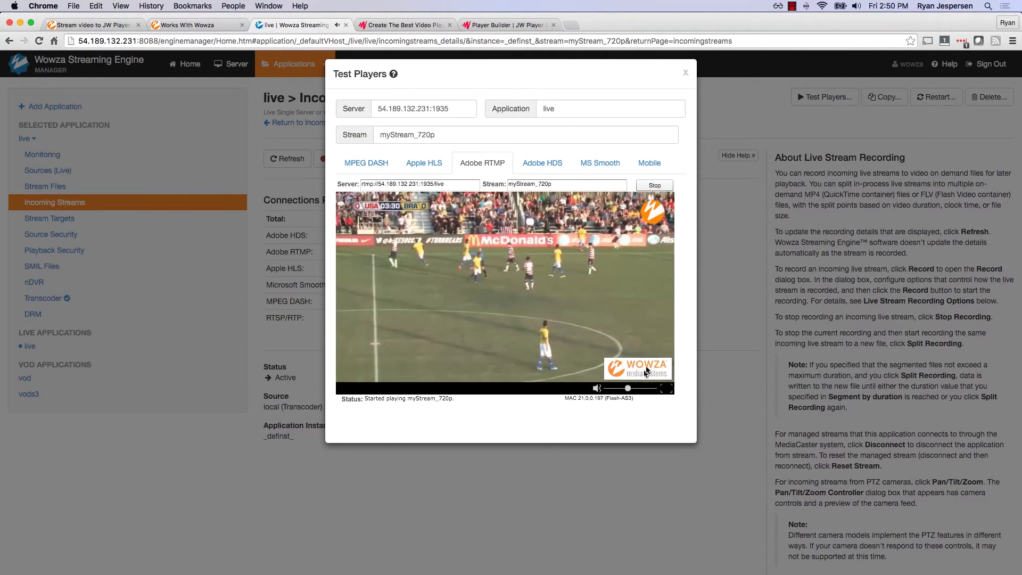
left_click(686, 75)
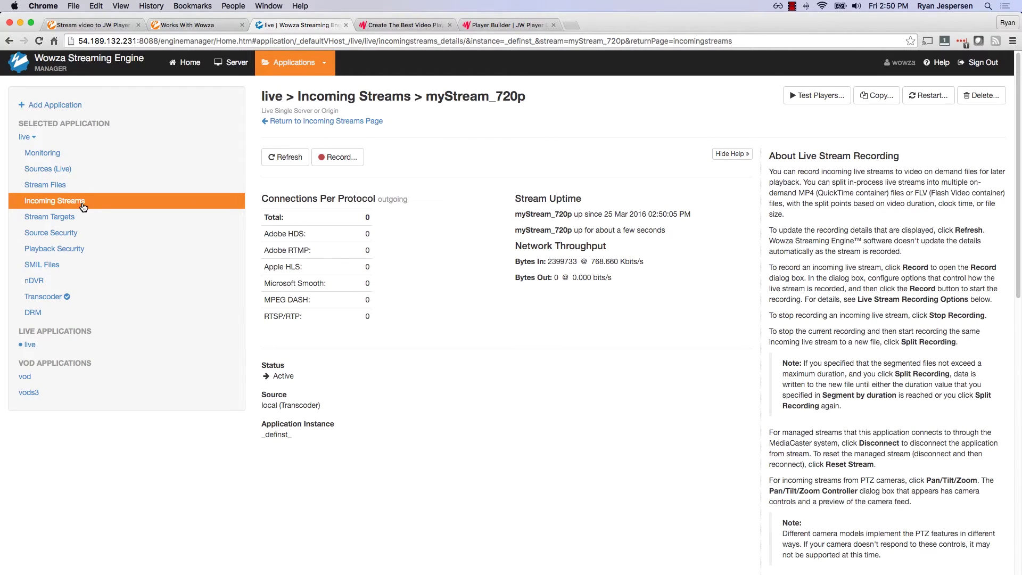
Step: Open the live application's nDVR settings for editing and keep append as the archive method
left_click(33, 281)
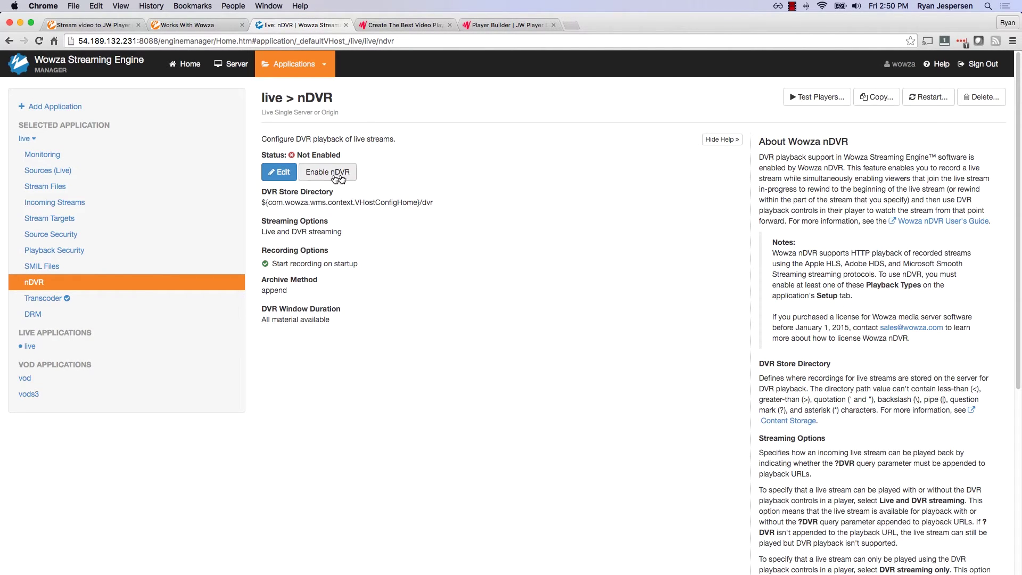
left_click(281, 175)
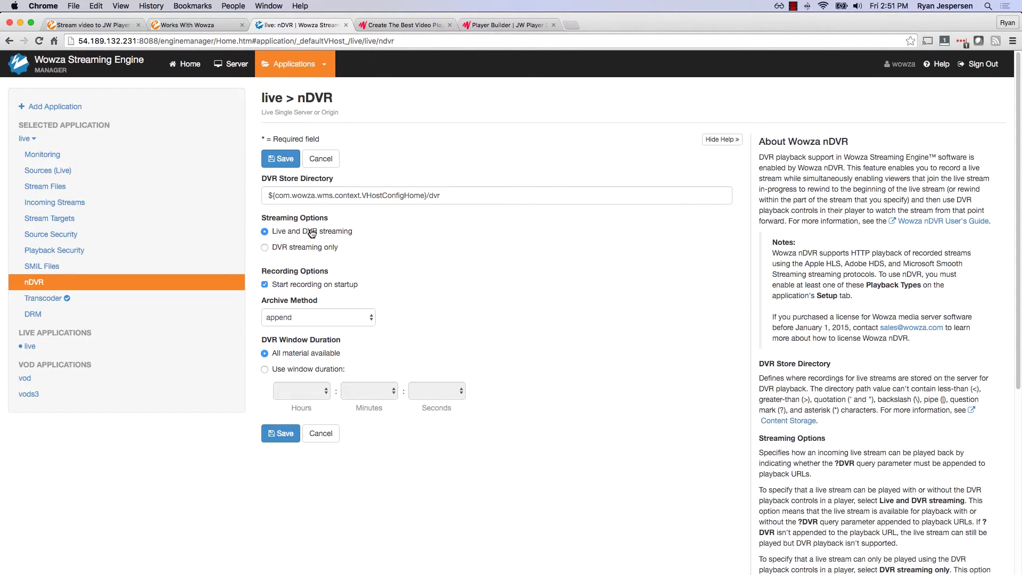
left_click(349, 318)
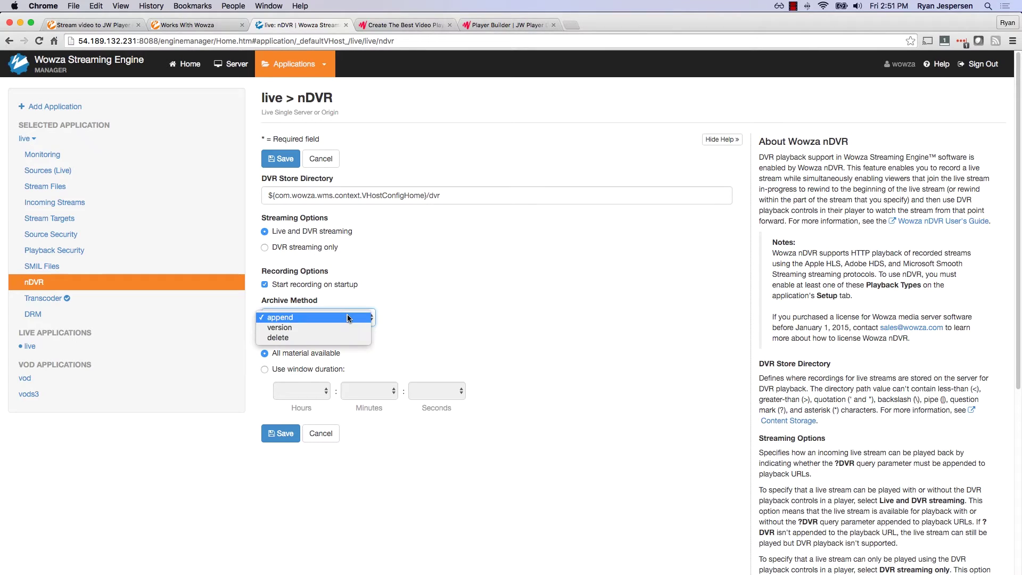
left_click(342, 317)
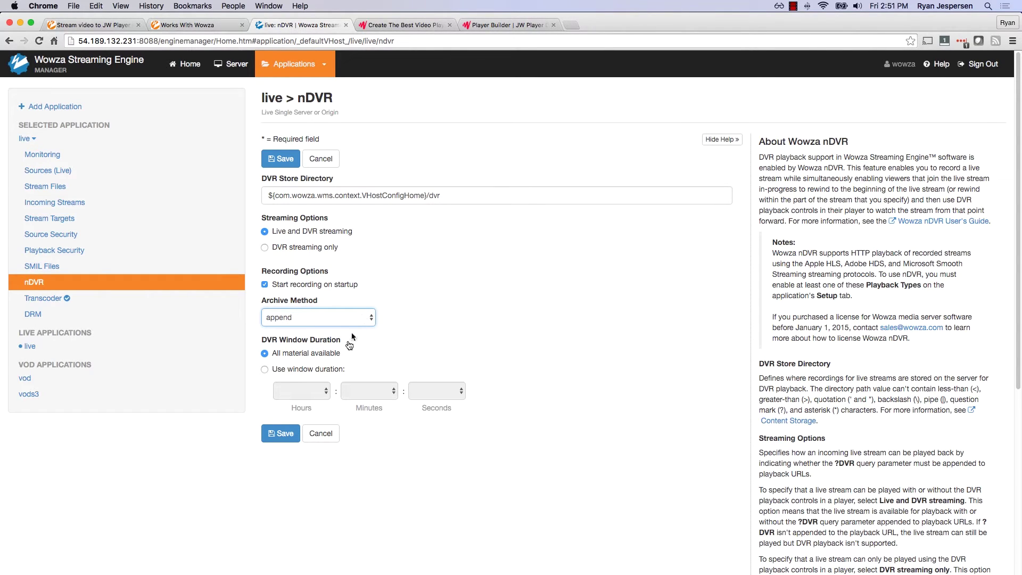
Step: Limit the DVR window duration to 0 hours, 30 minutes and 00 seconds and save the nDVR settings
left_click(300, 371)
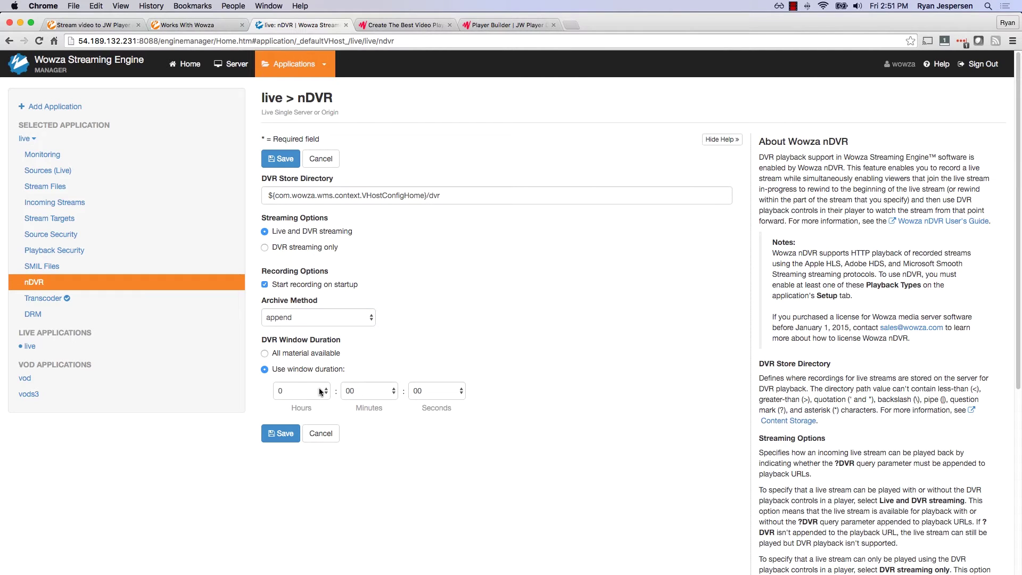
left_click(324, 391)
left_click(319, 391)
left_click(369, 391)
scroll(386, 535, "down", 5)
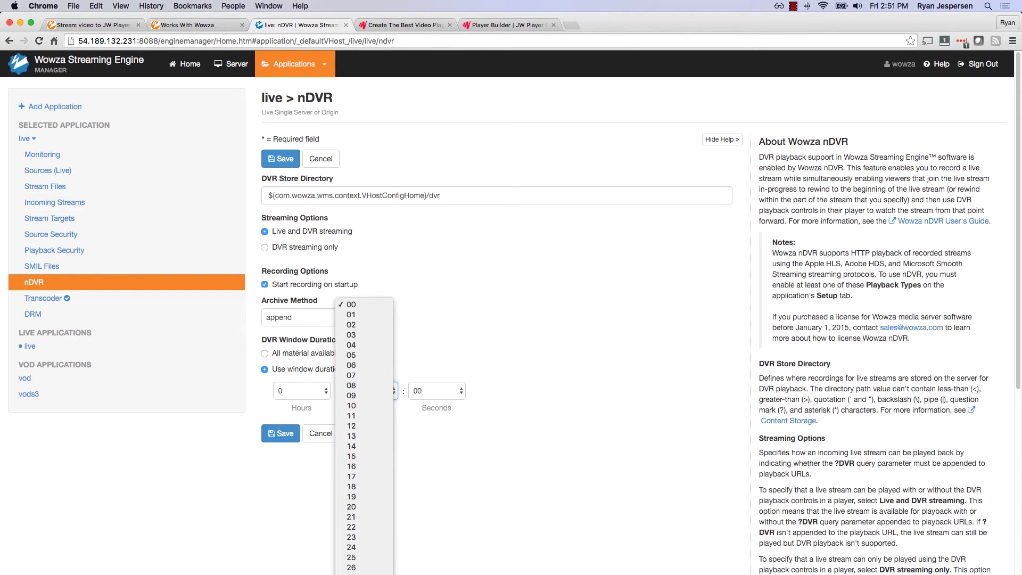
left_click(370, 551)
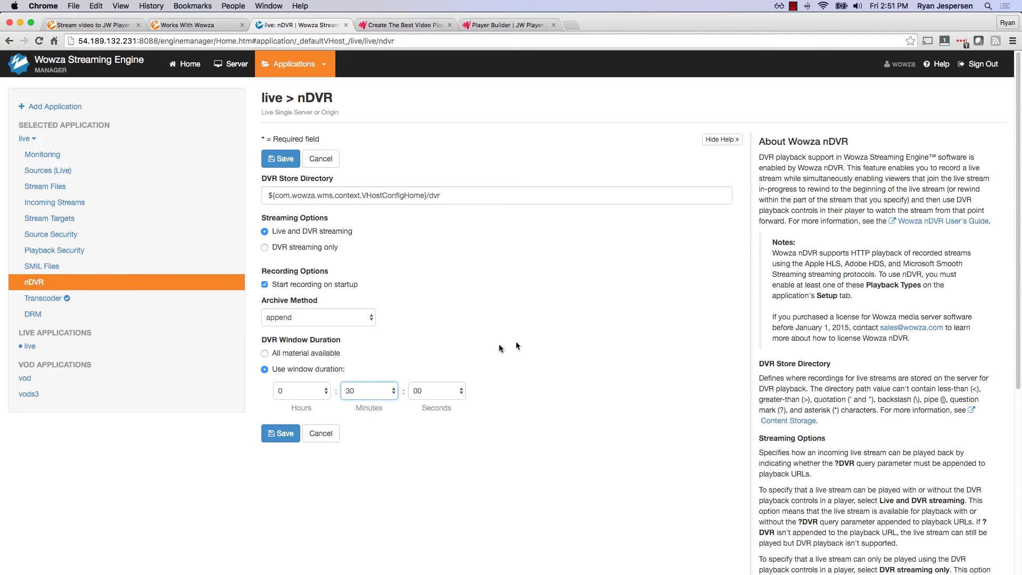
left_click(279, 436)
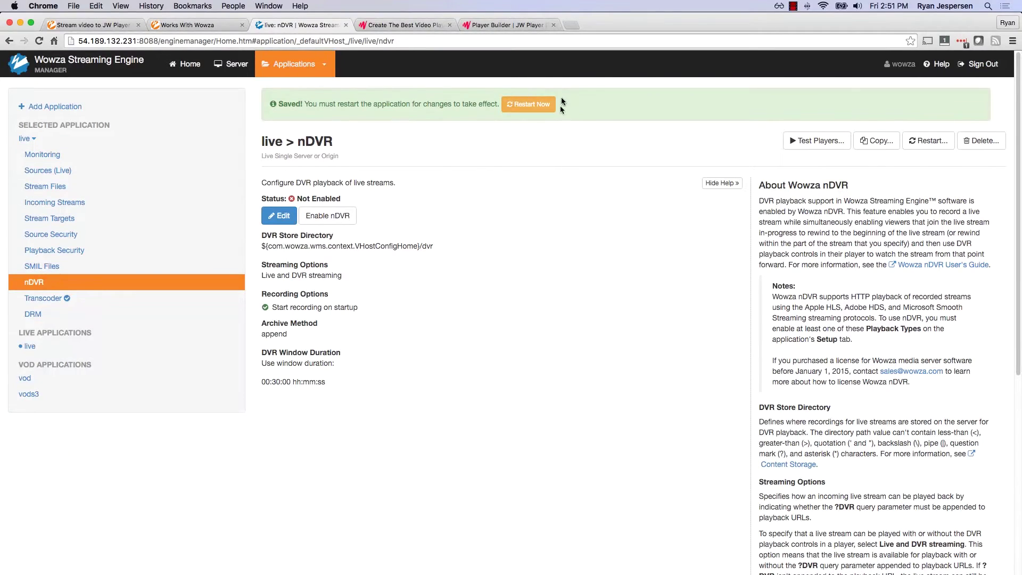
Step: Enable nDVR for the live application and restart the application
left_click(328, 218)
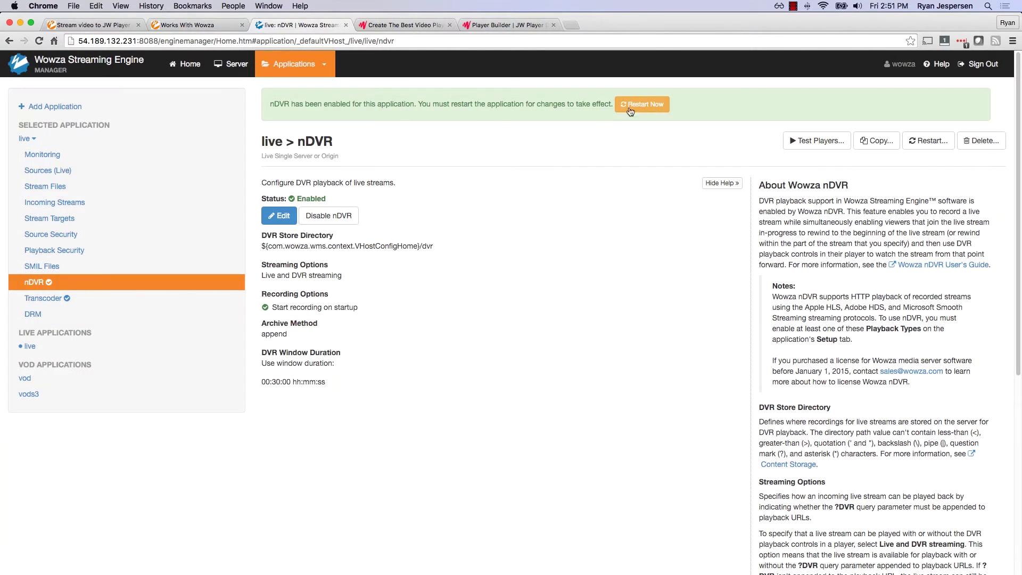
left_click(643, 104)
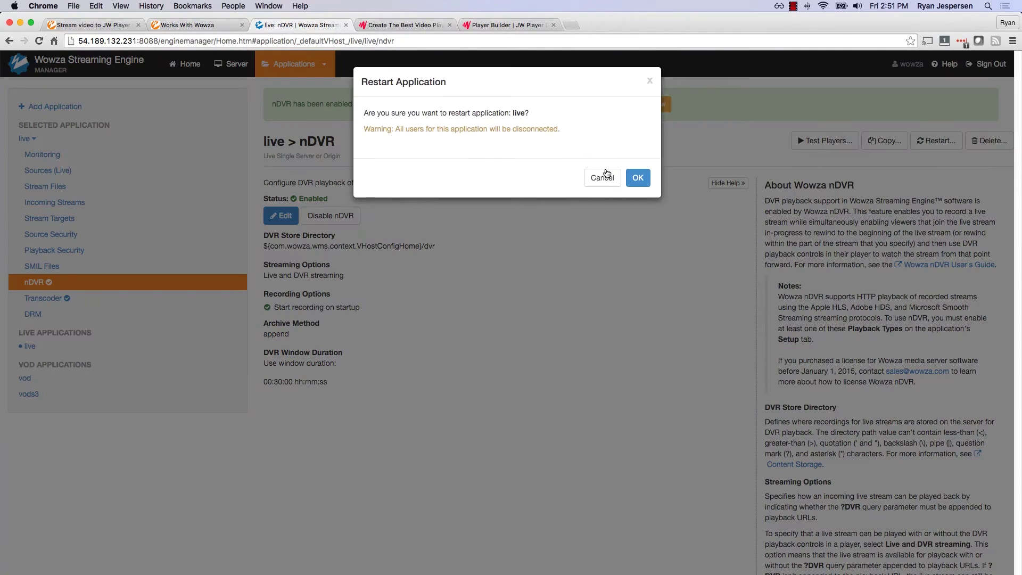
left_click(637, 178)
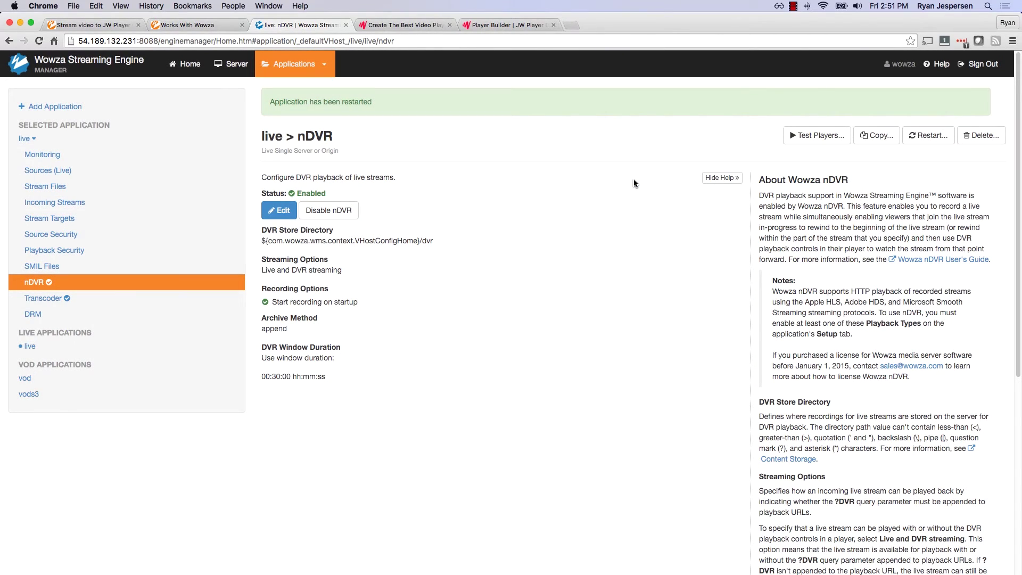
Step: Open the myStream_source incoming stream in the Adobe HDS test player
left_click(67, 202)
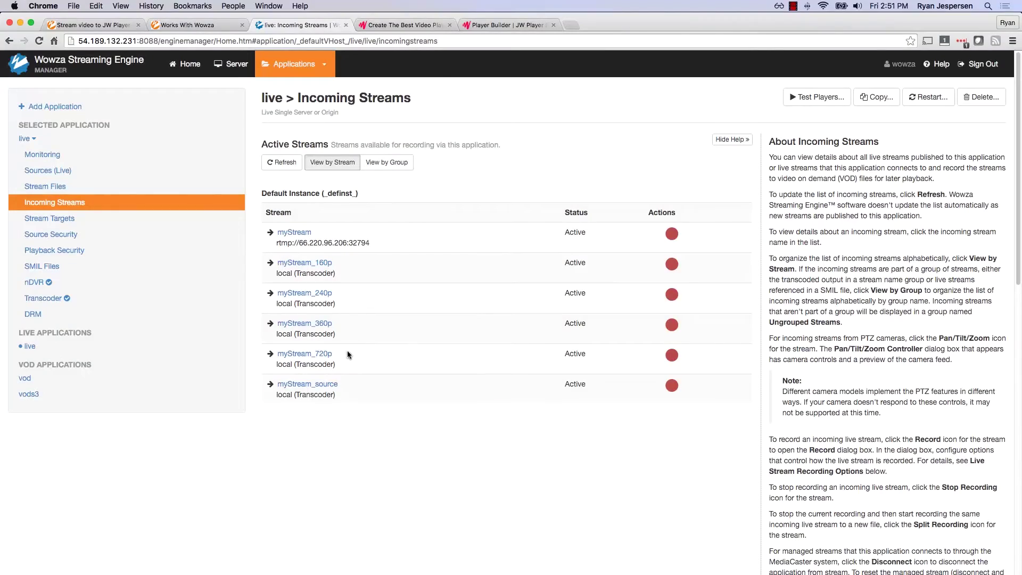
left_click(320, 385)
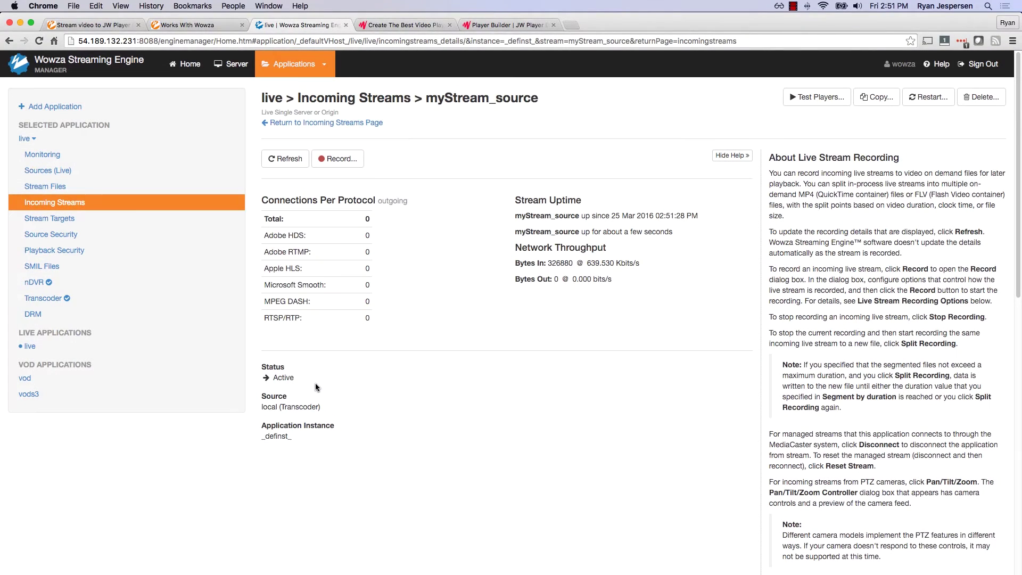
left_click(820, 99)
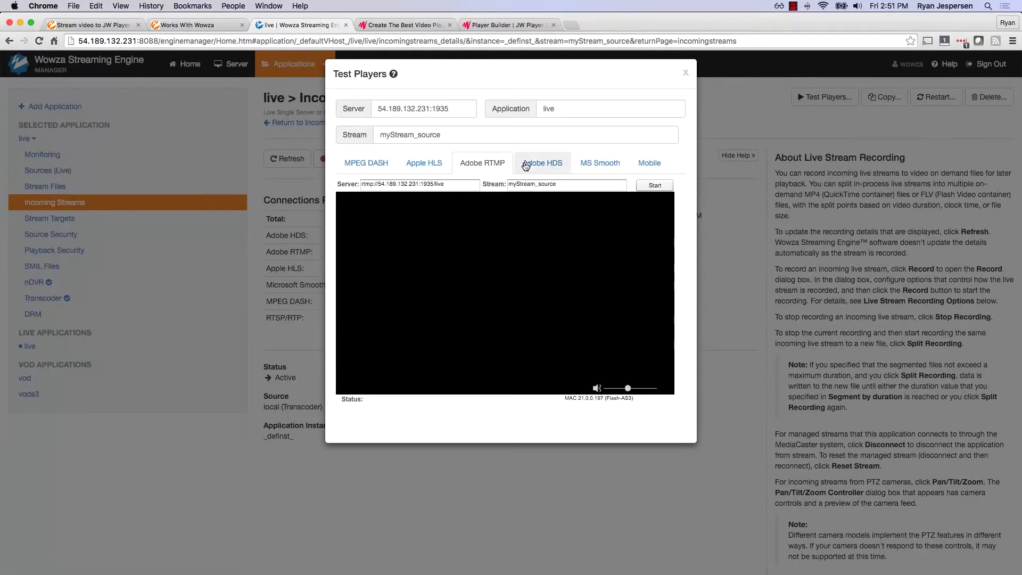
left_click(551, 164)
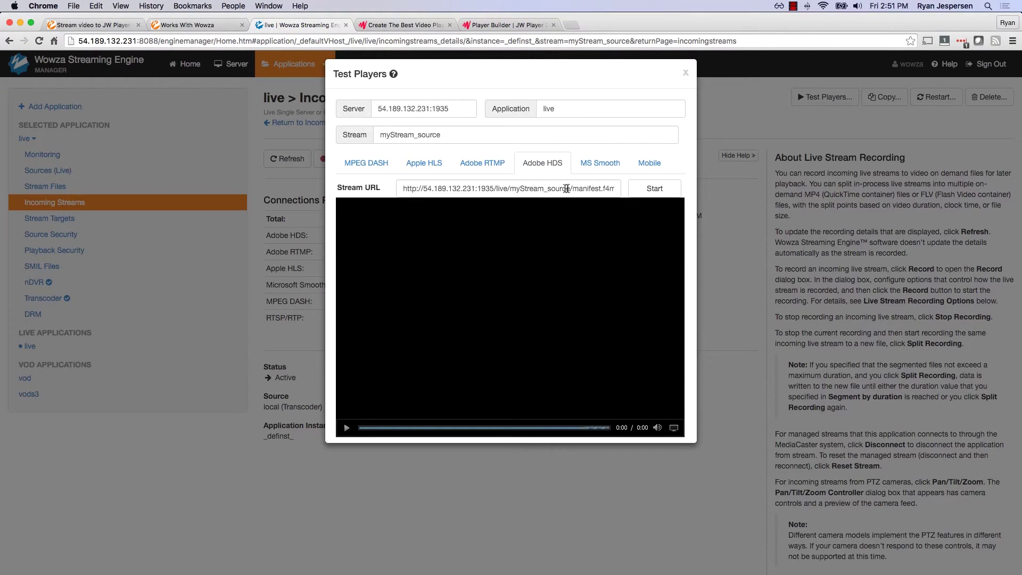
Step: Check the ?DVR ending of the manifest.f4m stream URL, play the stream and rewind to an earlier point
left_click_drag(591, 188, 620, 189)
left_click(598, 187)
left_click(601, 188)
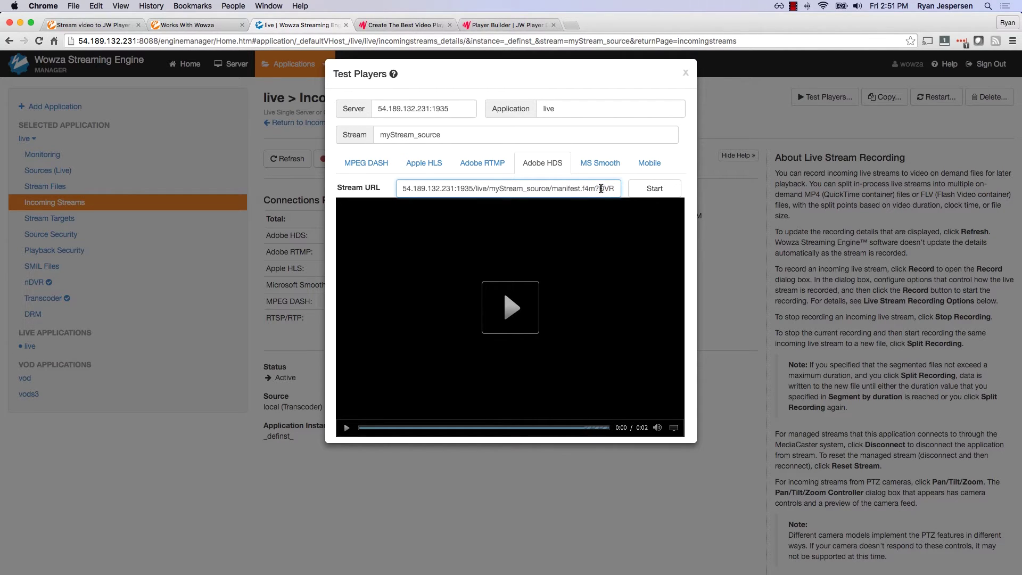
left_click(509, 306)
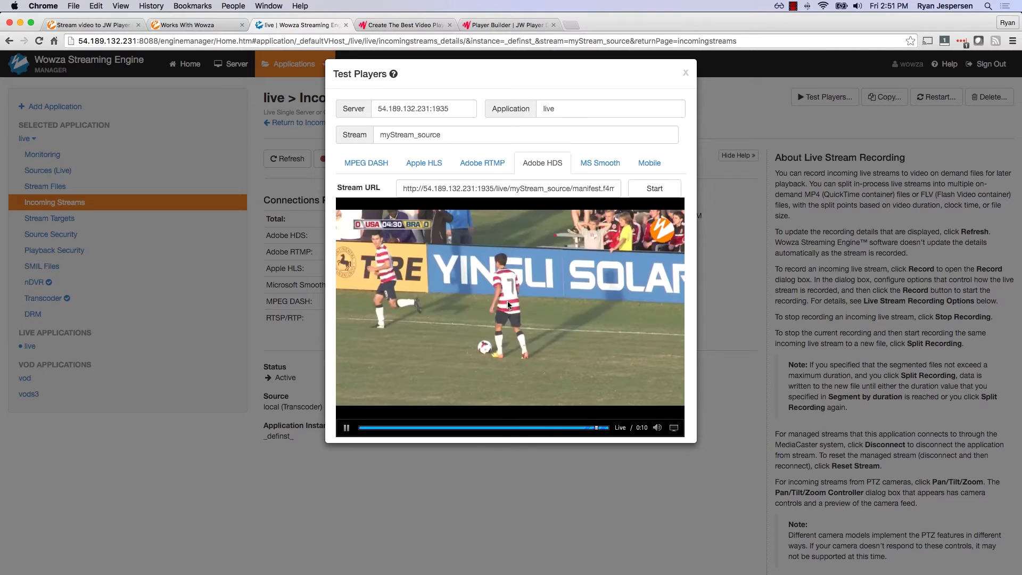
left_click(666, 190)
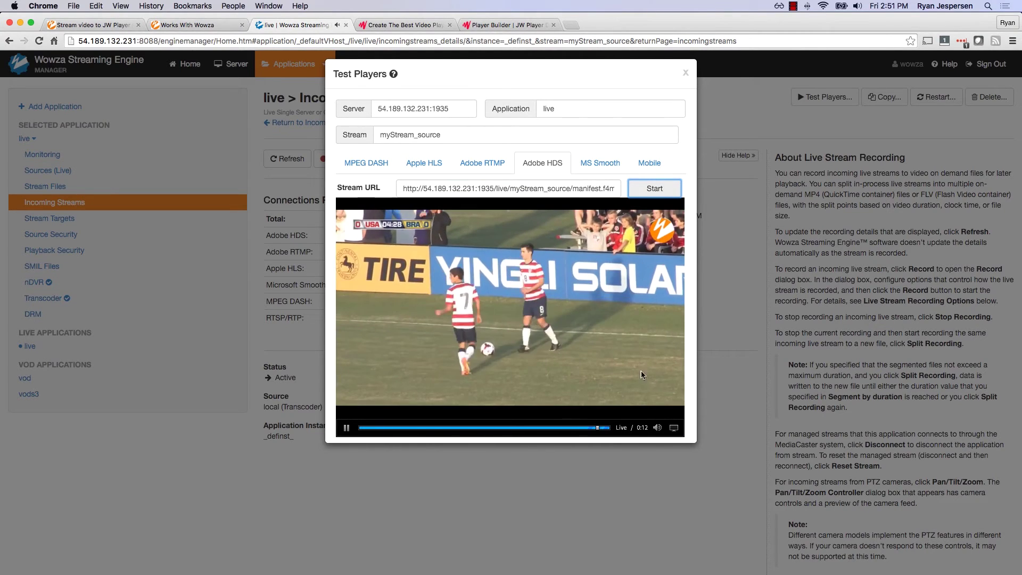
left_click(463, 429)
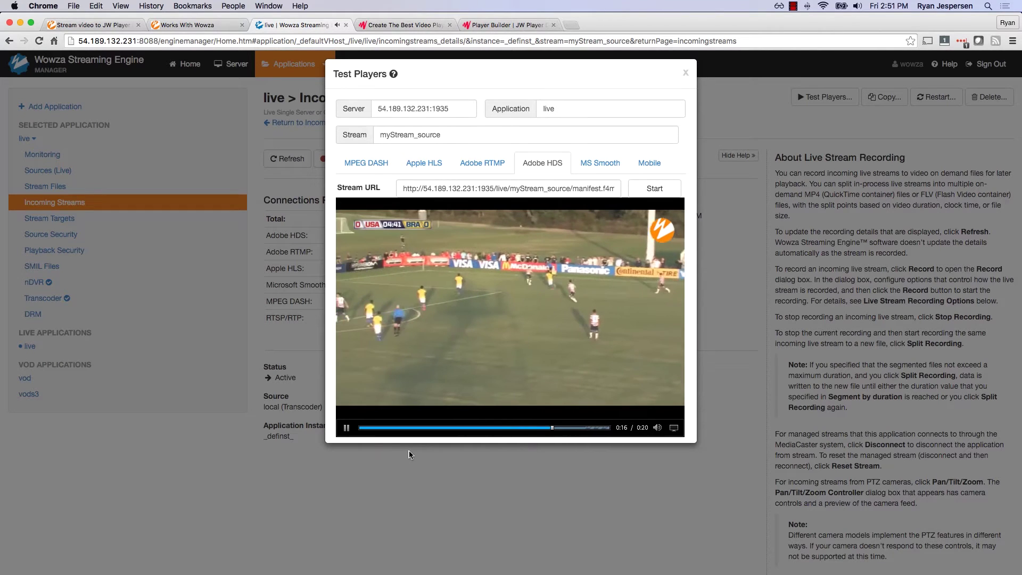
Step: Pause the HDS test playback, close the test players and return to the live application's incoming streams list
left_click(347, 427)
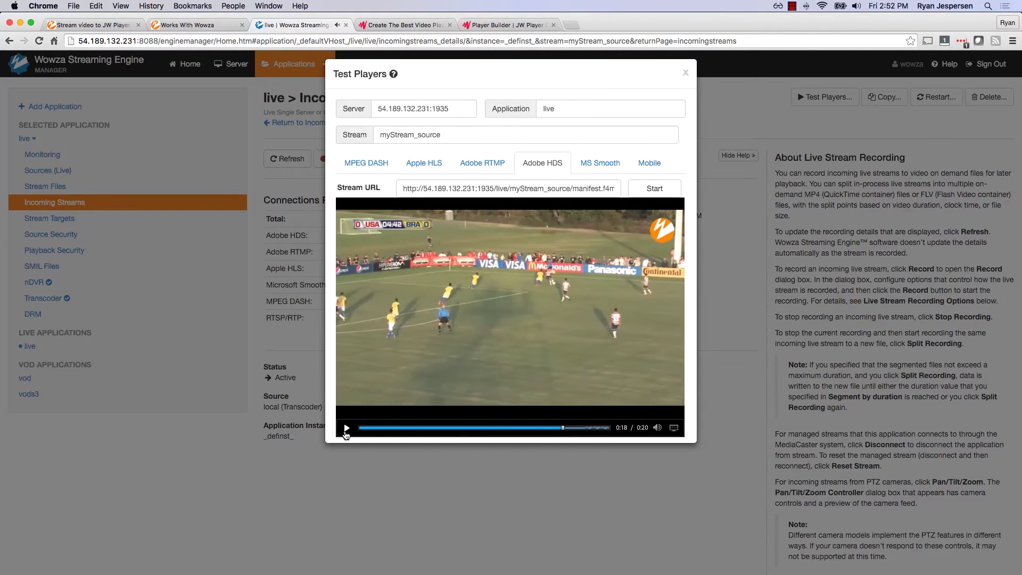
left_click(686, 73)
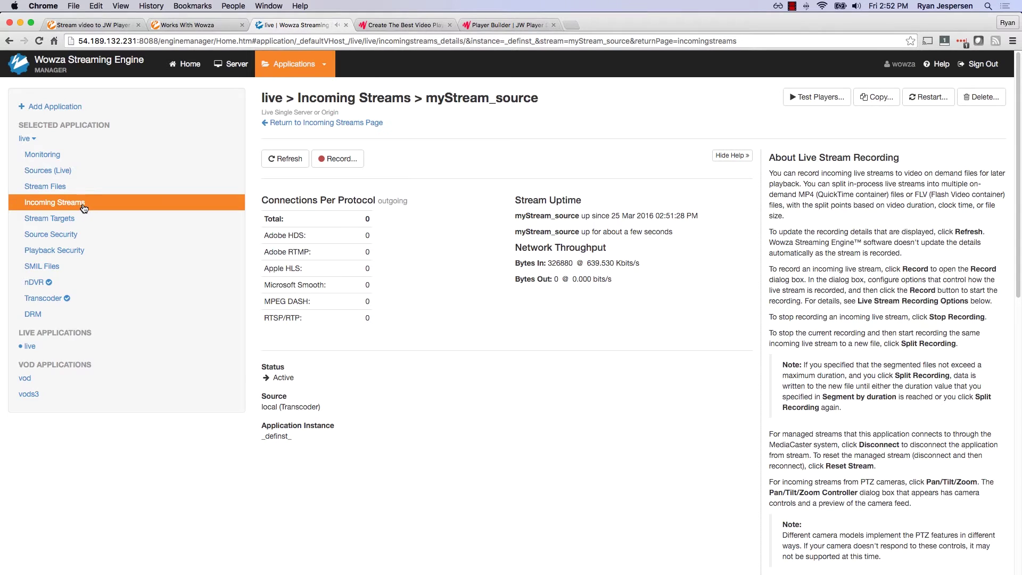
left_click(80, 205)
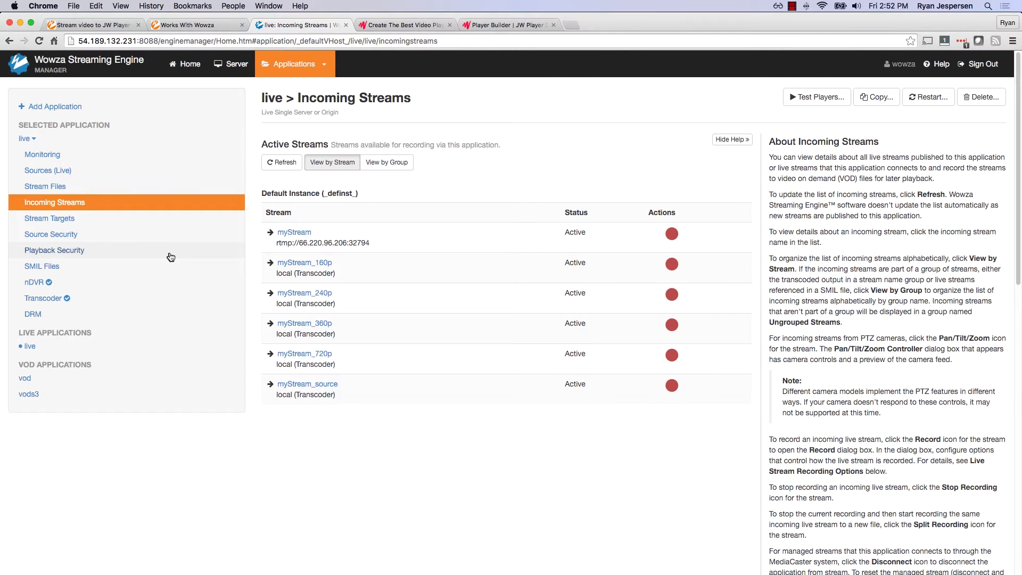
Step: Examine which presets belong to the all stream name group of the Transrate (Default) transcoder template, and return to the incoming streams list
left_click(49, 299)
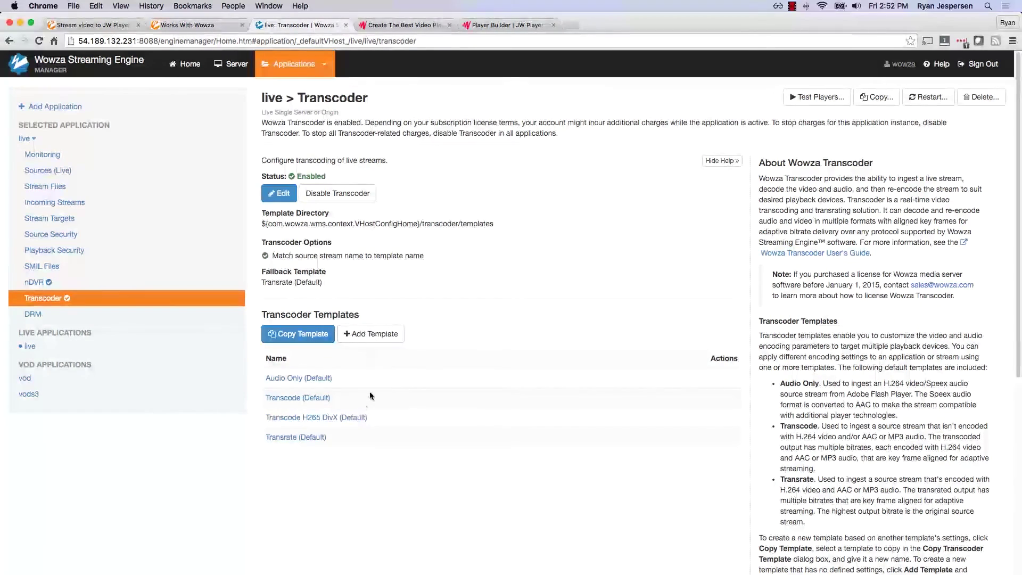
left_click(316, 439)
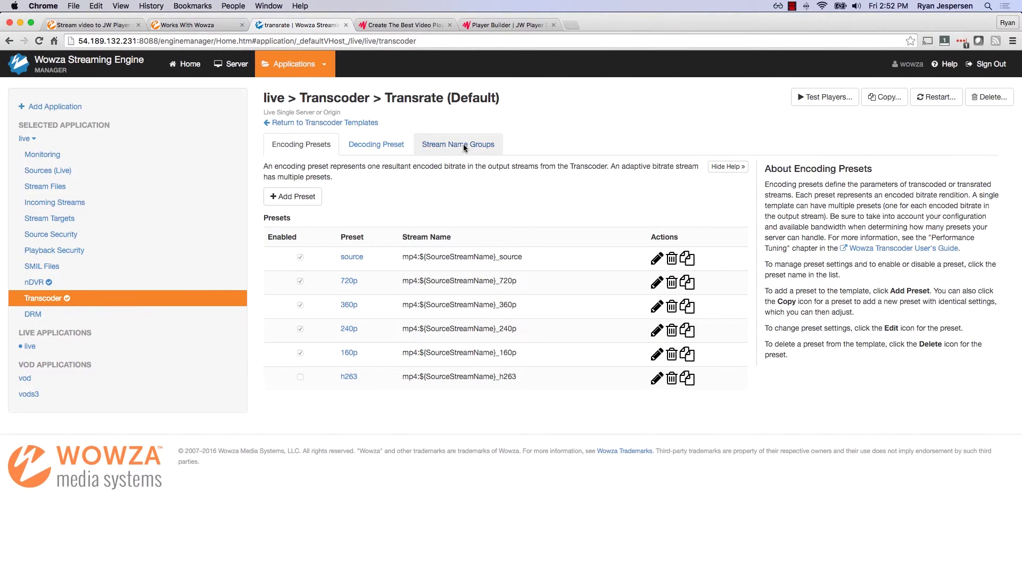
left_click(463, 148)
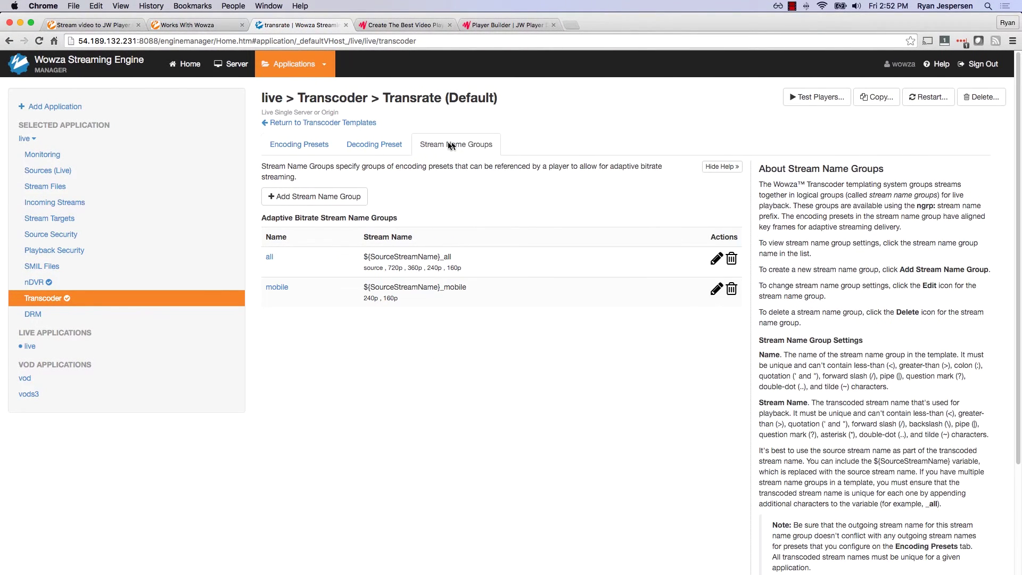
mouse_move(361, 255)
left_mouse_down()
mouse_move(459, 260)
mouse_move(365, 273)
left_mouse_up()
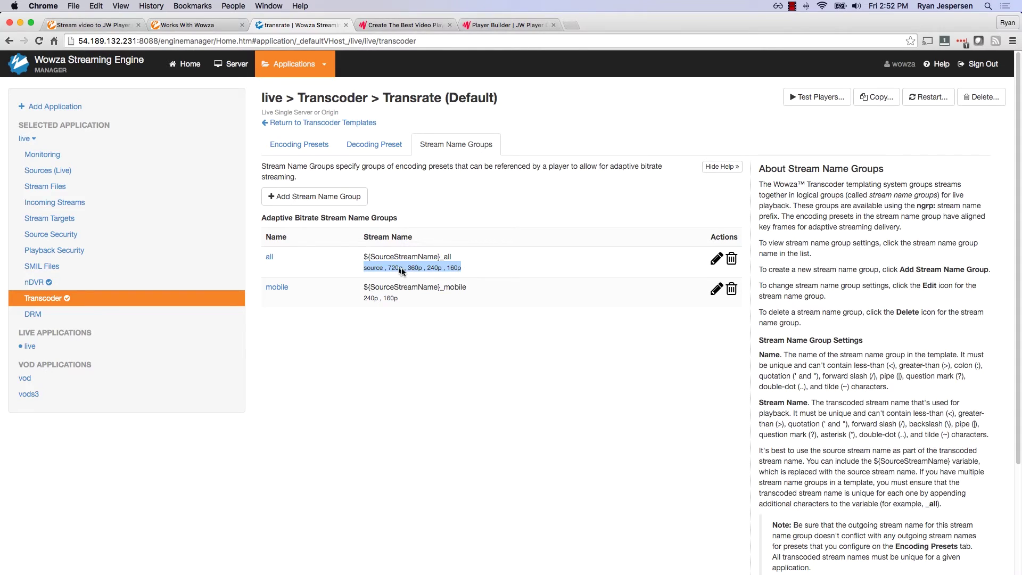
left_click(474, 266)
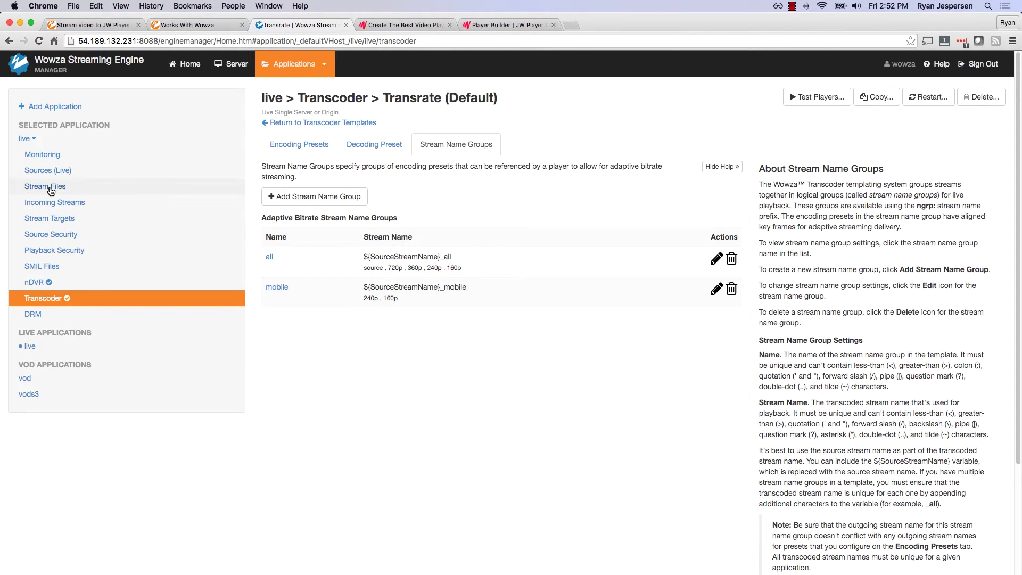
left_click(50, 205)
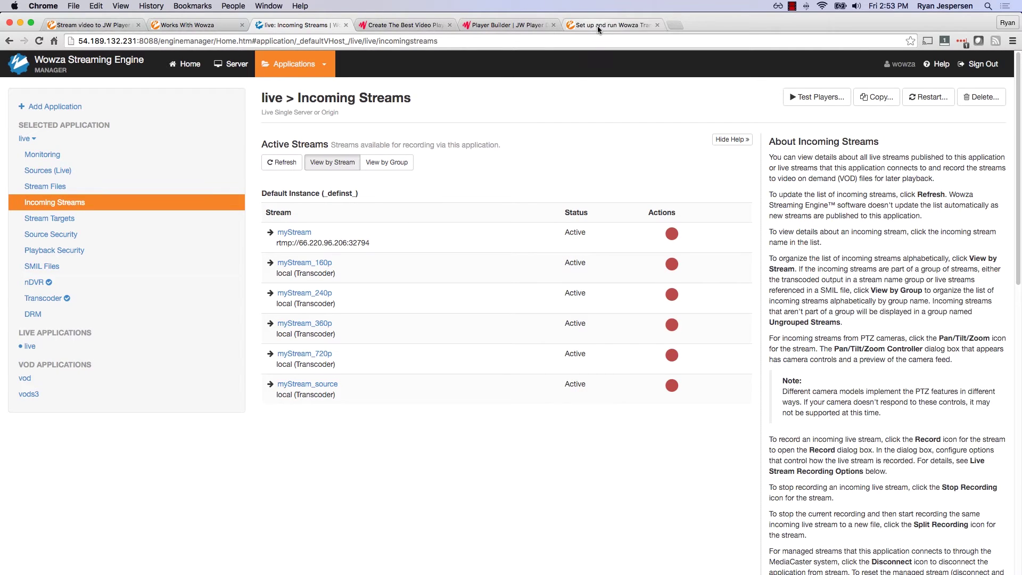
Step: Find the ngrp explanation in the open Wowza Transcoder setup article and bring its adaptive bitrate playback URLs into view
left_click(597, 25)
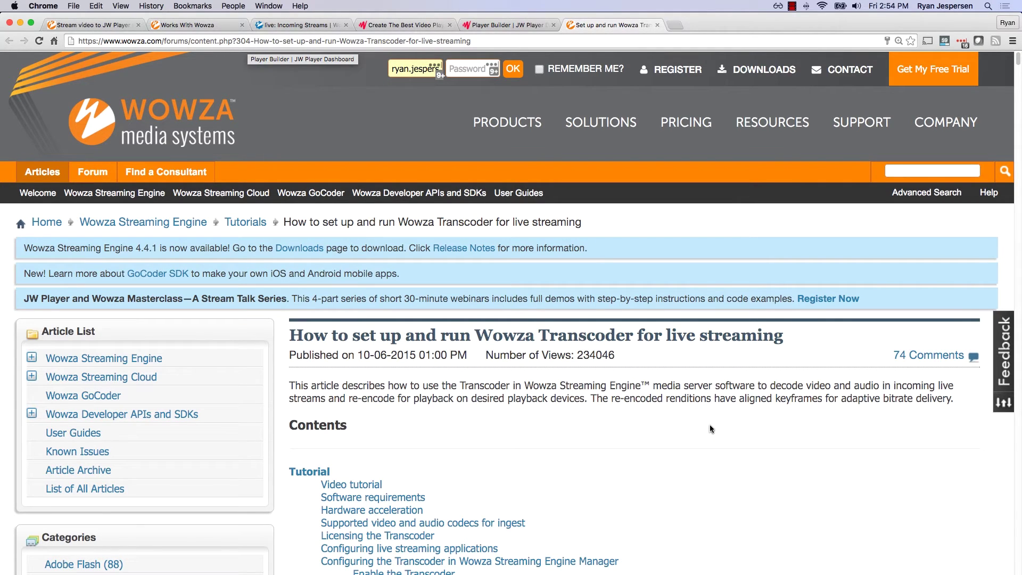
key("super+f")
type("ngrp")
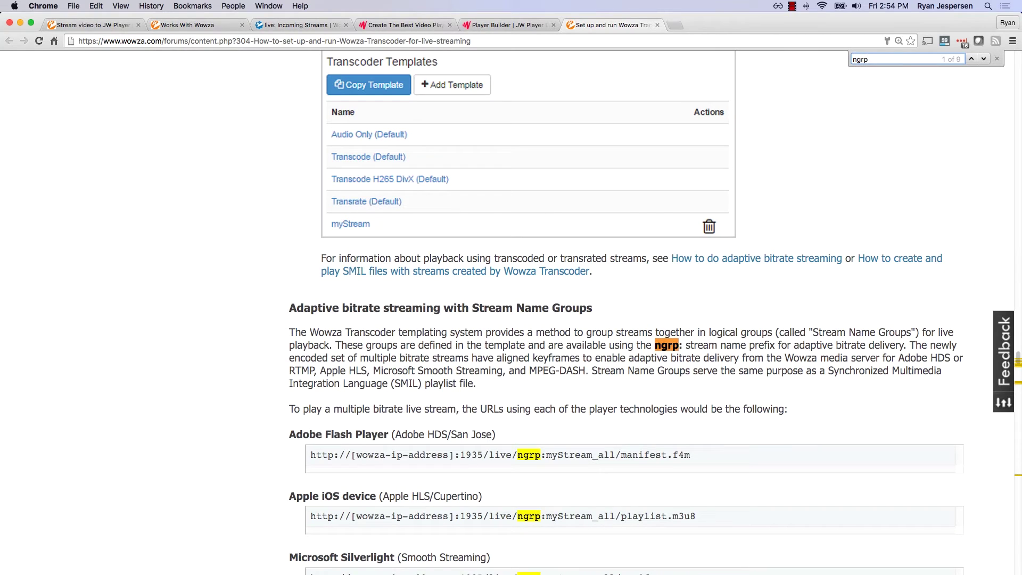
left_click(998, 58)
scroll(704, 365, "down", 3)
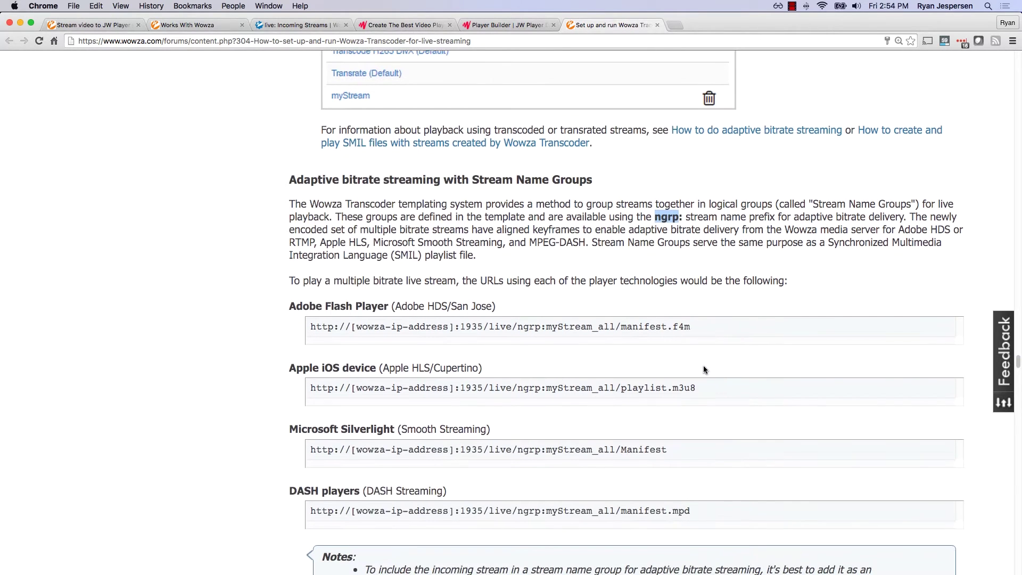
left_click(681, 248)
Step: Examine the parts of the Apple HLS example URL: the ngrp: prefix, the myStream_all group name and the playlist.m3u8 ending
left_click_drag(311, 387, 720, 391)
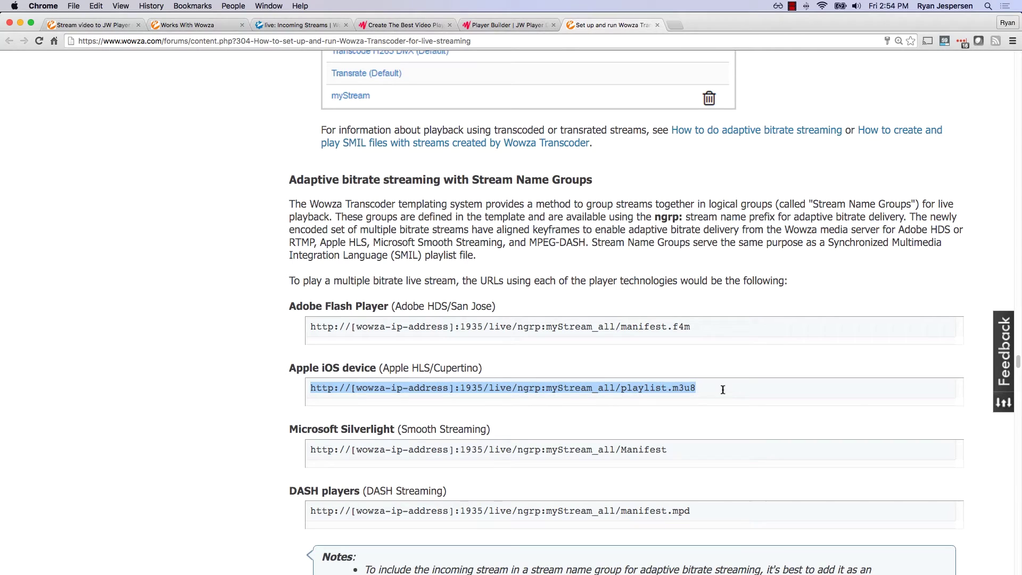
left_click(536, 388)
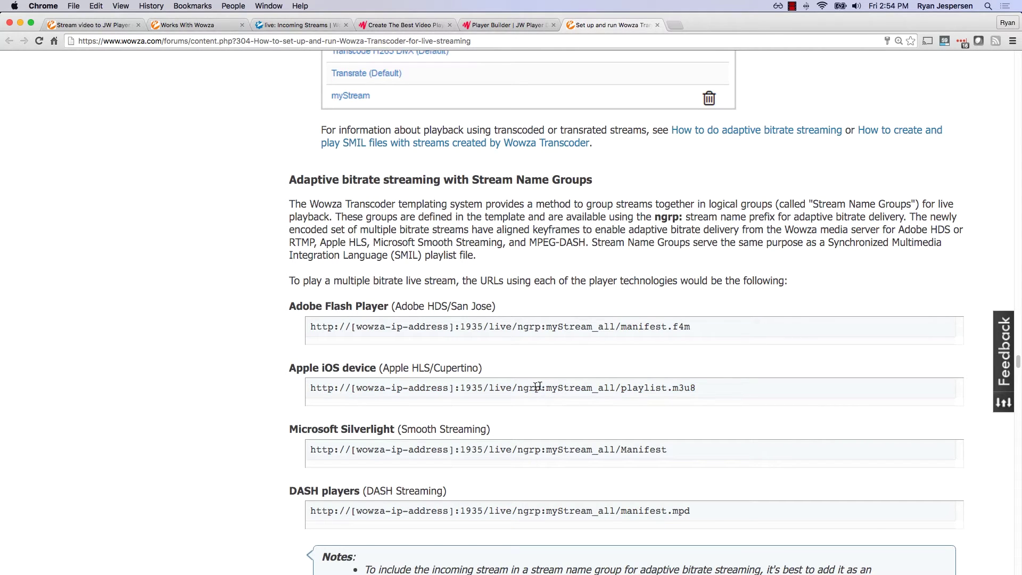
left_click_drag(546, 390, 613, 389)
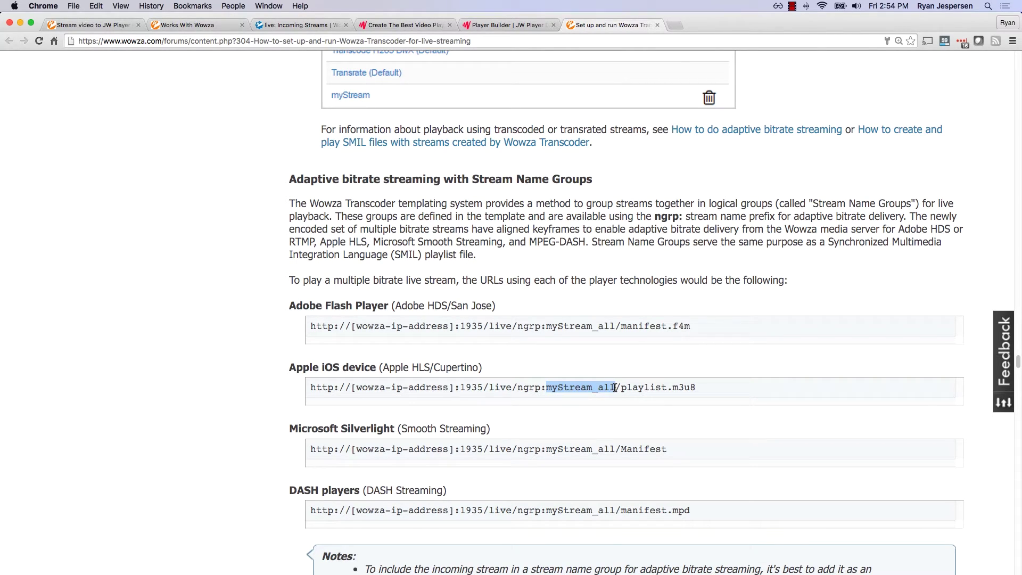
left_click(608, 389)
left_click_drag(593, 388, 547, 388)
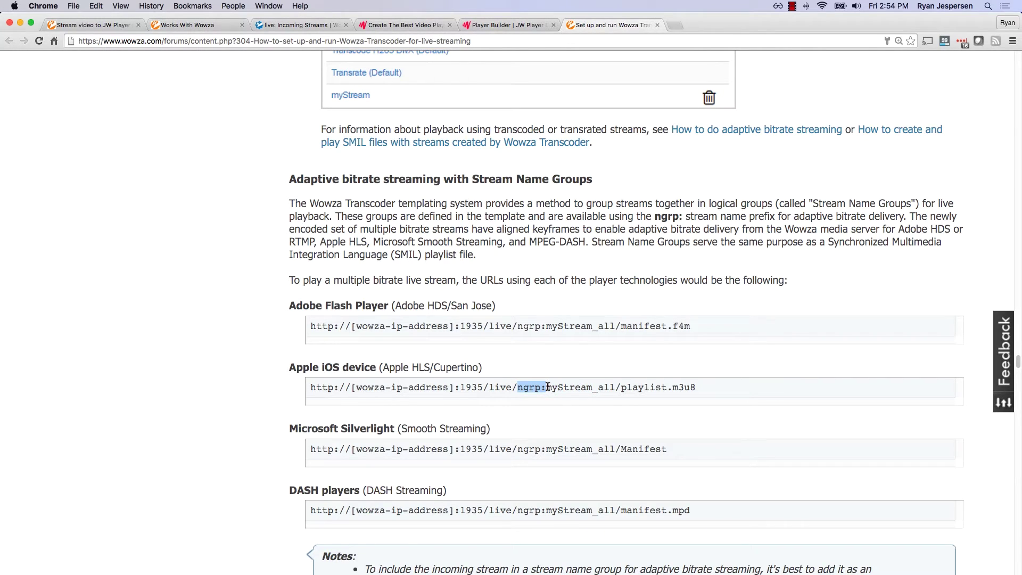
left_click_drag(616, 387, 512, 388)
left_click_drag(749, 390, 623, 388)
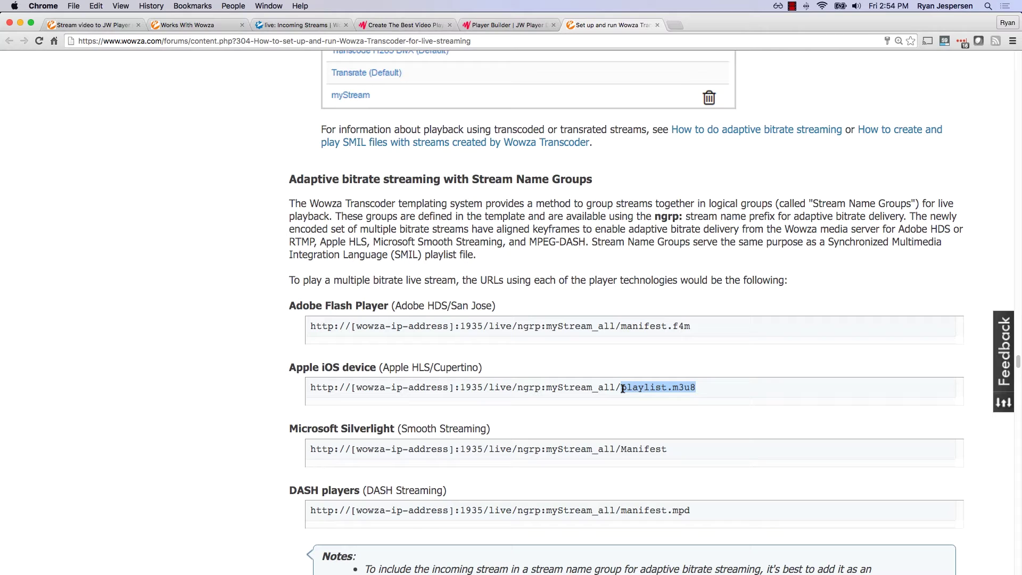
left_click(735, 393)
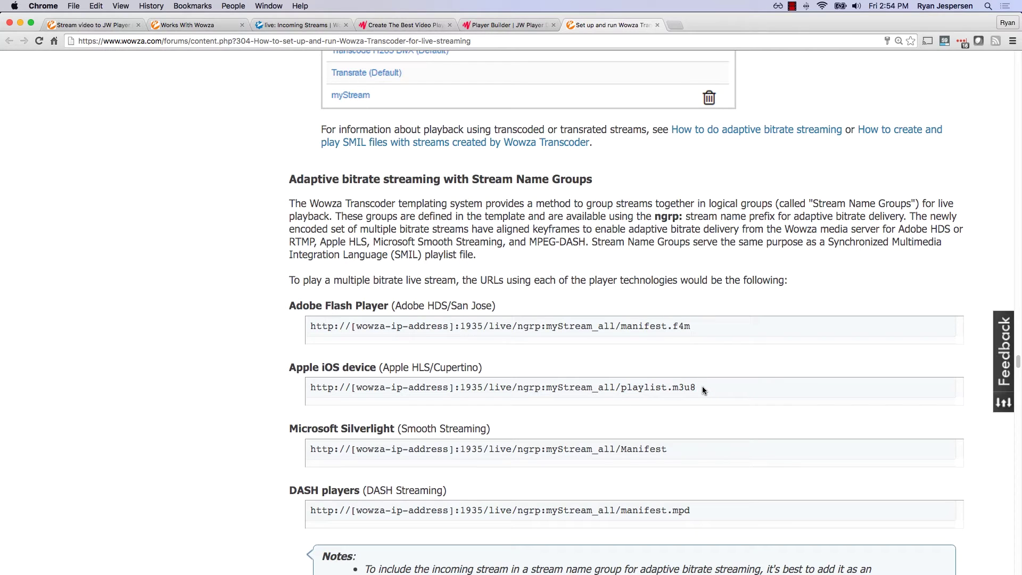
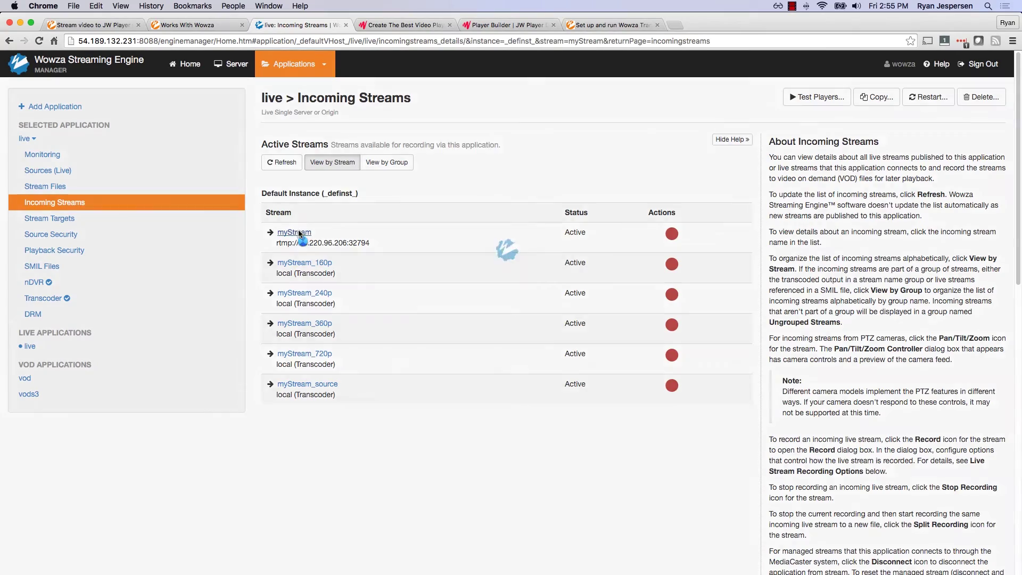
Step: Copy the iOS playlist URL of the myStream incoming stream from the mobile test player into the Untitled.html document in Coda
left_click(832, 101)
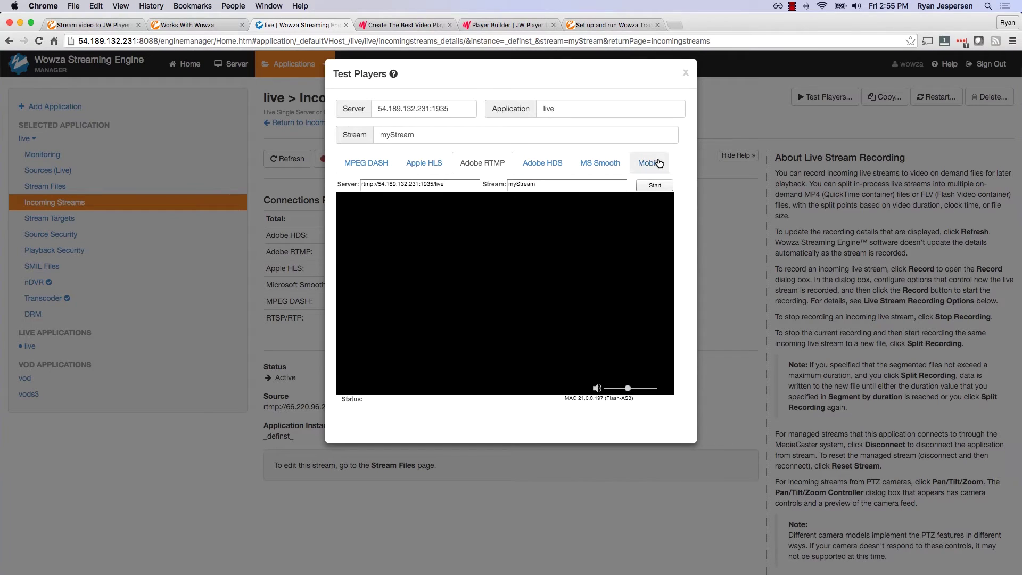
left_click(641, 163)
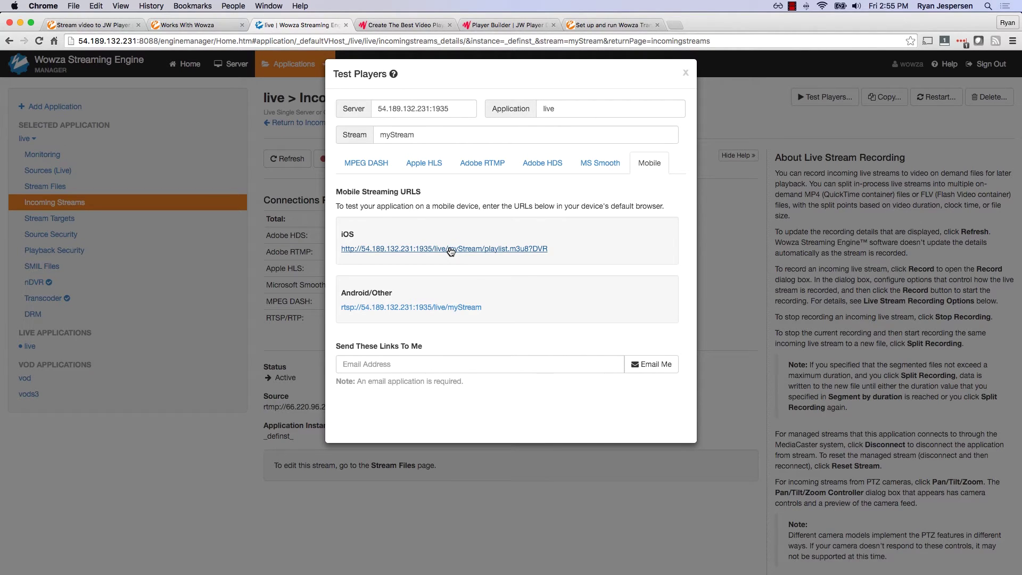
left_click_drag(566, 250, 341, 250)
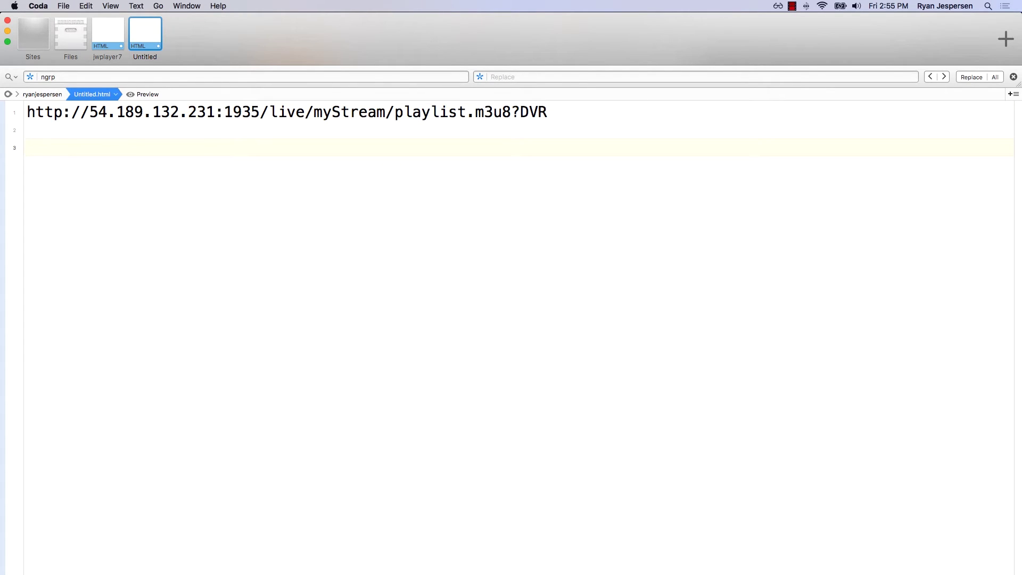
Step: Copy the Apple HLS ngrp:myStream_all example URL from the Transcoder article in Chrome onto line 3 of the Coda document
key("super+Tab")
left_click(601, 25)
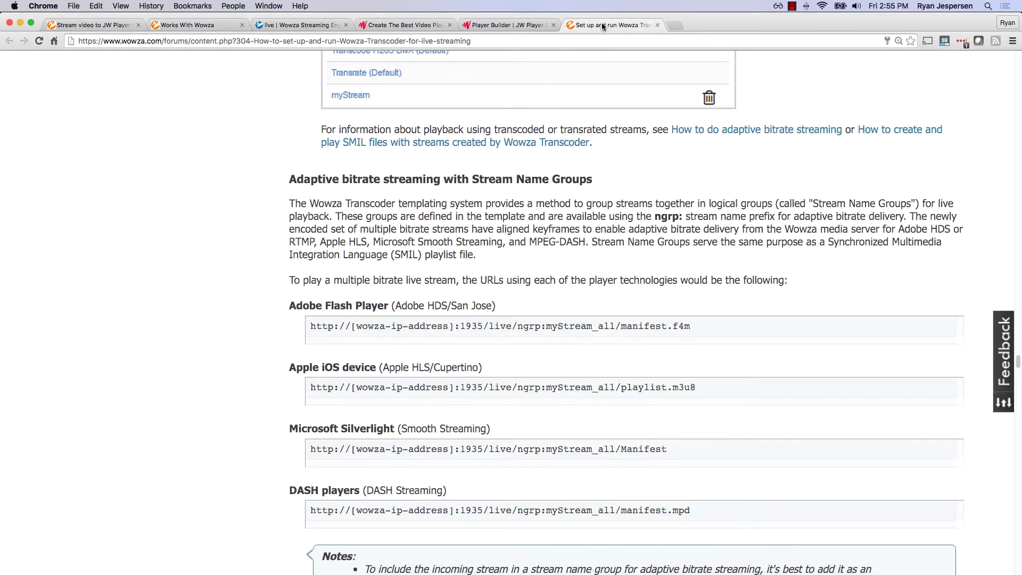
left_click_drag(715, 387, 256, 385)
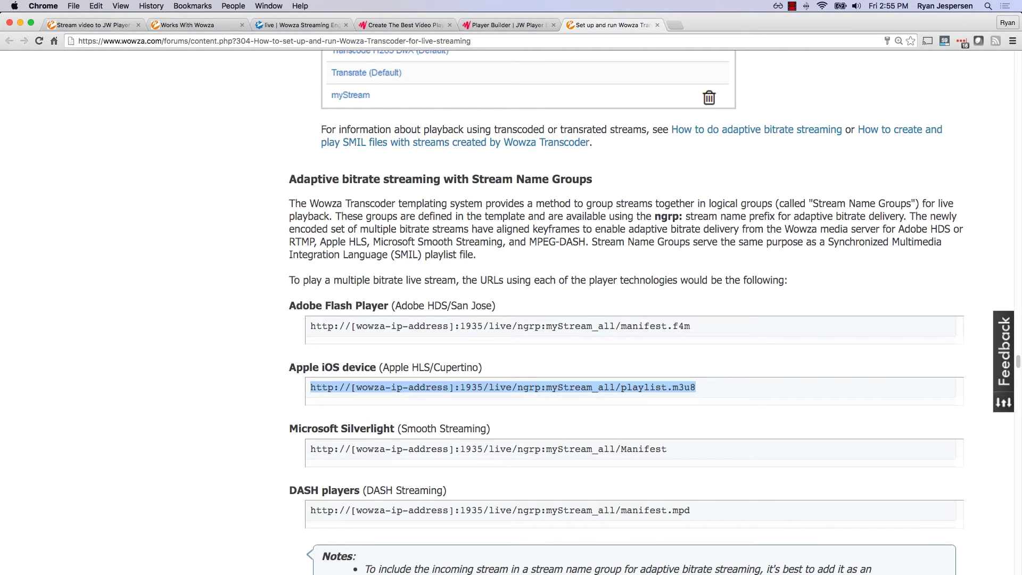
key("super+c")
key("super+Tab")
key("super+v")
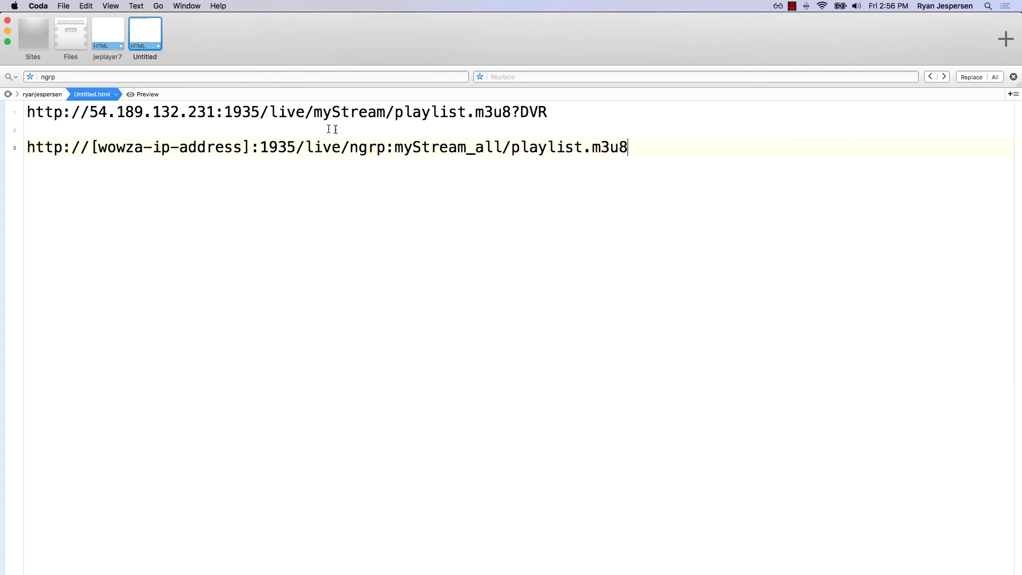
Step: Insert ngrp: before and _all after myStream in the line 1 URL, copying both parts from the example URL
left_click_drag(350, 148, 396, 148)
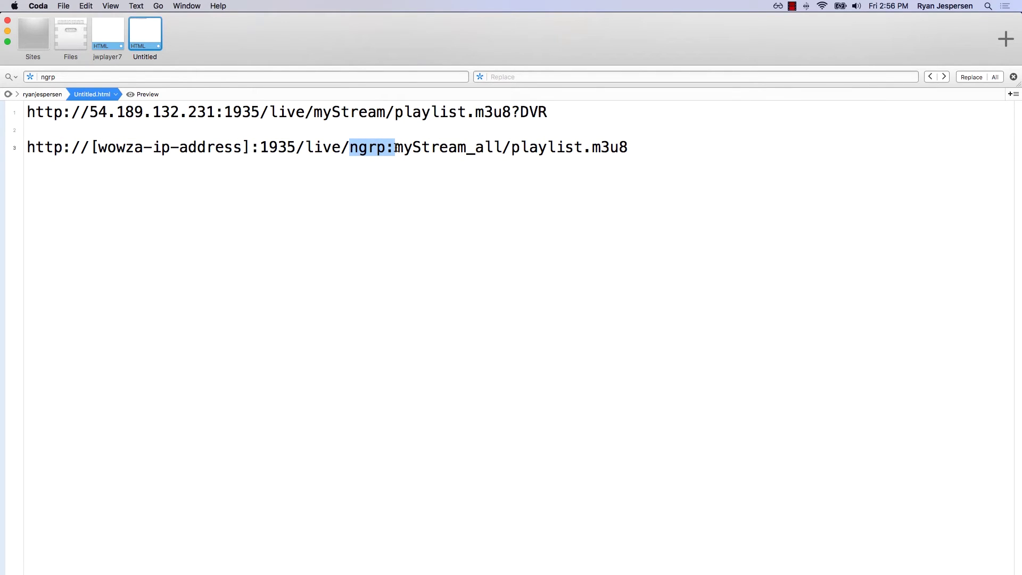
key("super+c")
left_click(317, 114)
key("super+v")
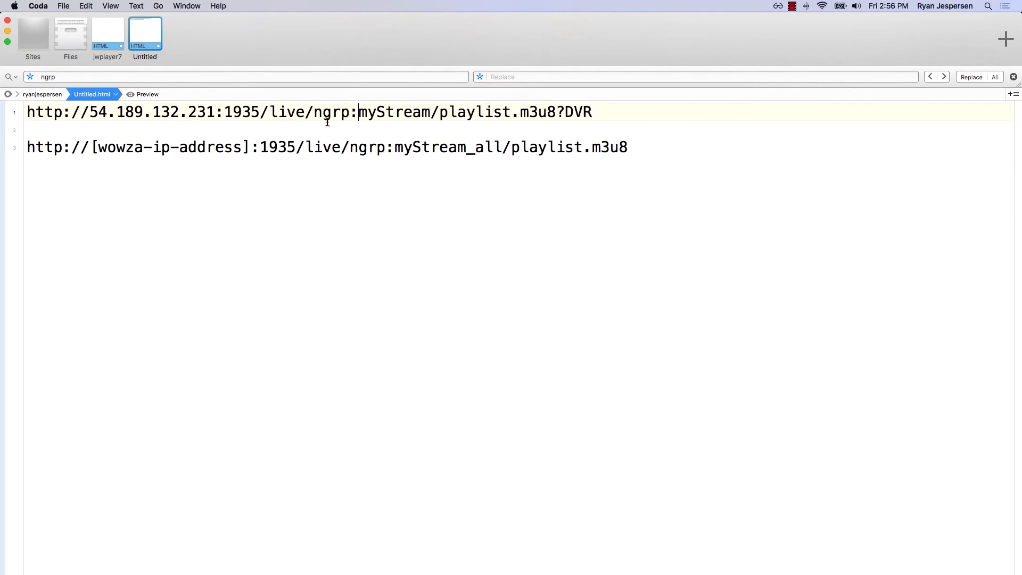
left_click_drag(470, 148, 500, 147)
key("super+c")
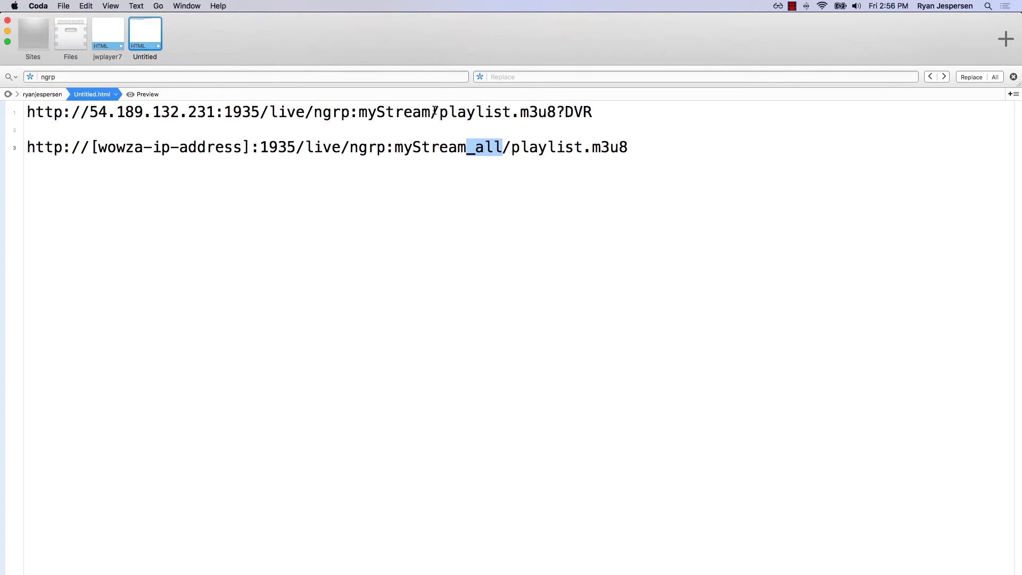
left_click(435, 112)
key("super+v")
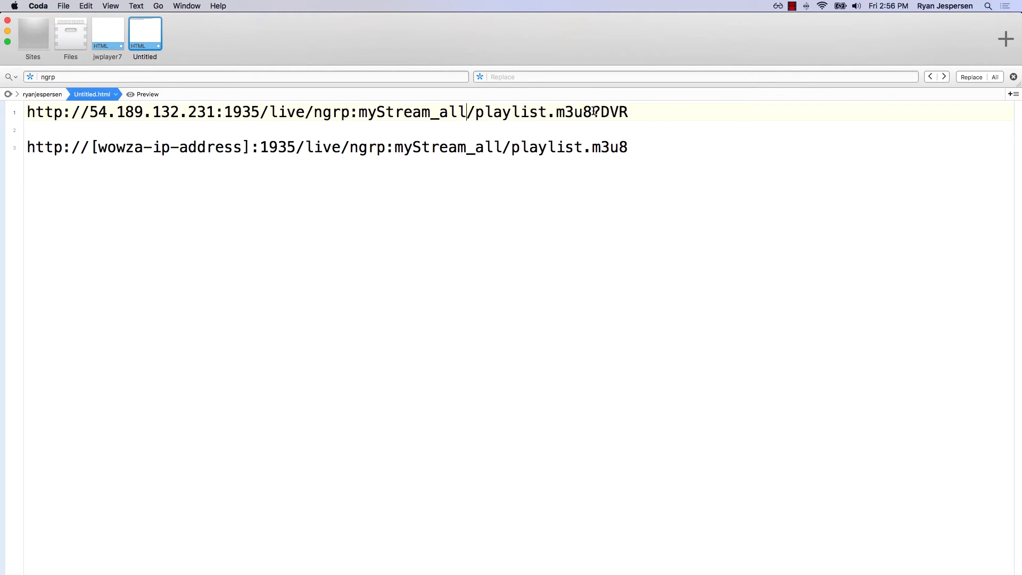
Step: Check the ?DVR ending of the line 1 URL and select the complete URL for copying
left_click_drag(593, 112, 646, 109)
left_click(646, 109)
left_click_drag(631, 111, 4, 113)
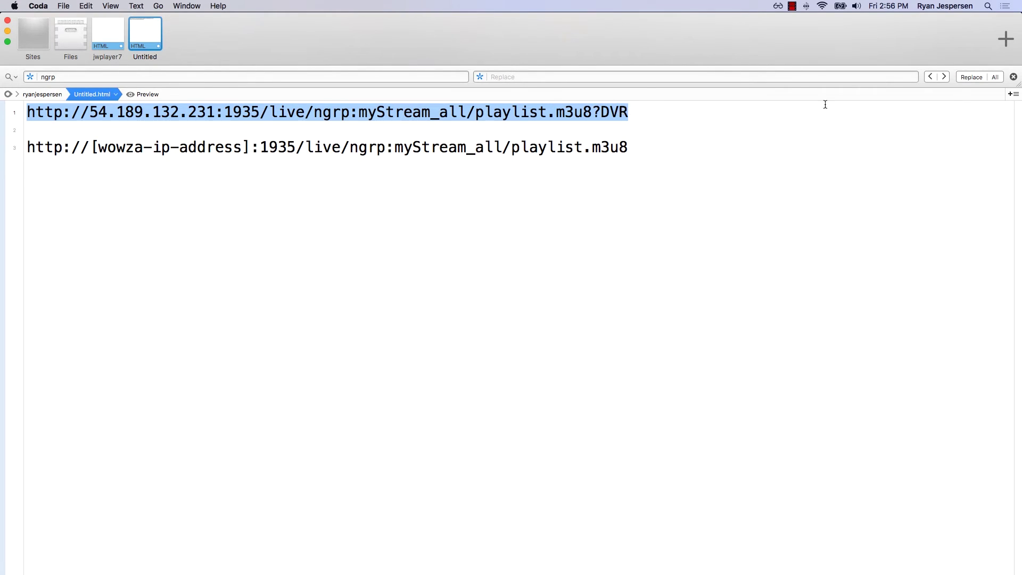
Step: Switch to the JW Player dashboard in Chrome and enter the copied ngrp:myStream_all/playlist.m3u8?DVR address as the Quick Publish URL
key("super+Tab")
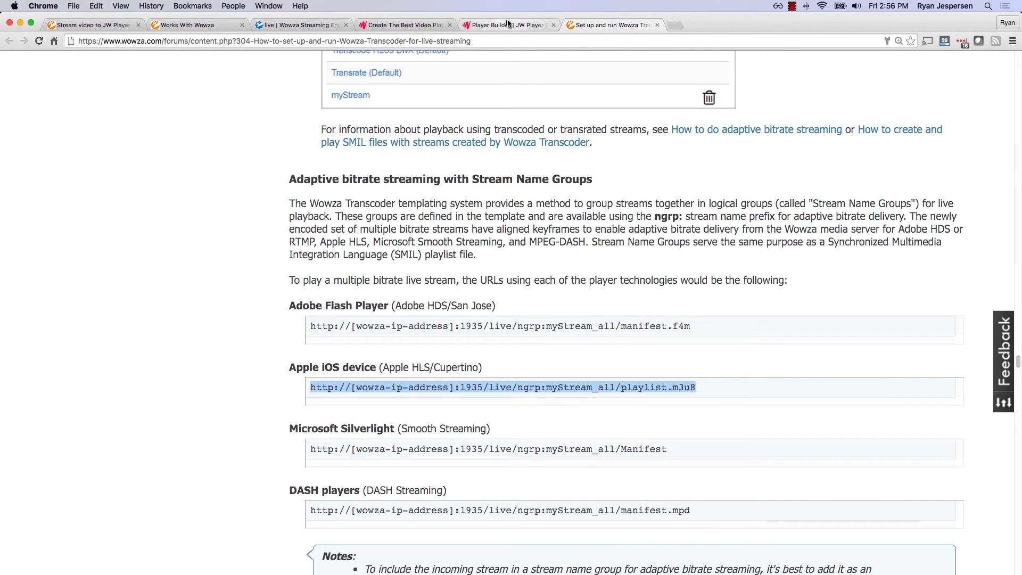
left_click(487, 25)
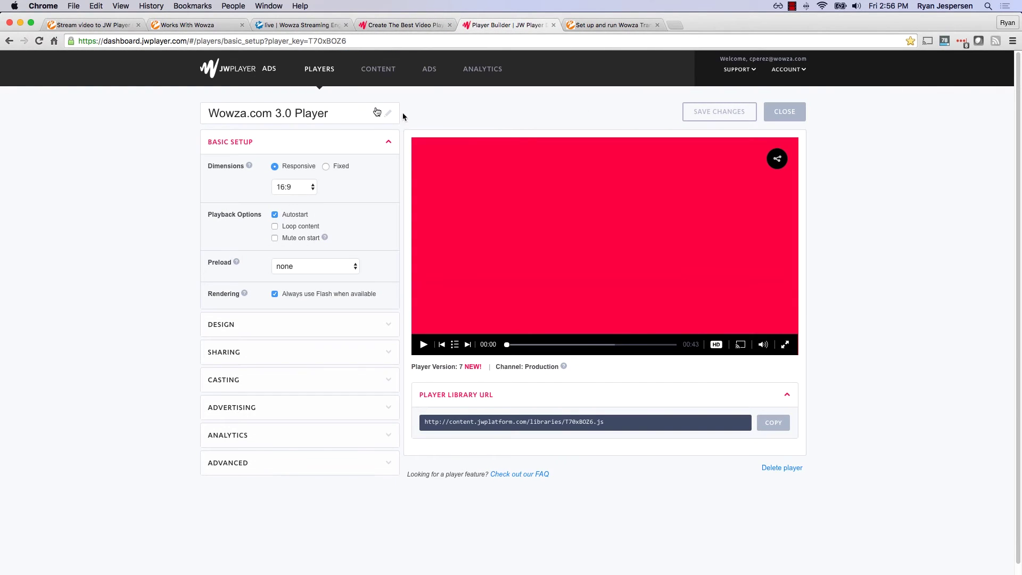
left_click(334, 76)
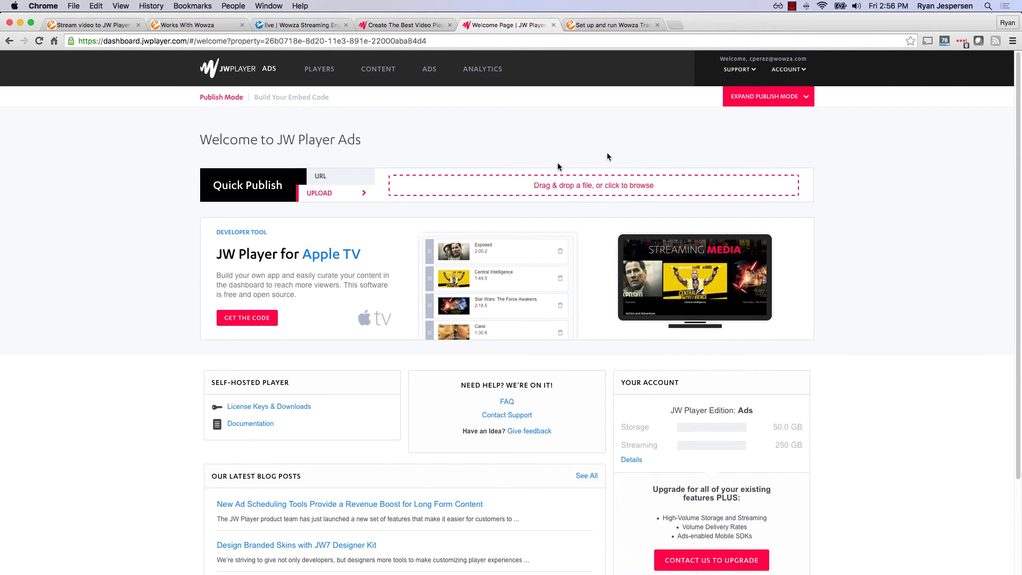
left_click(338, 181)
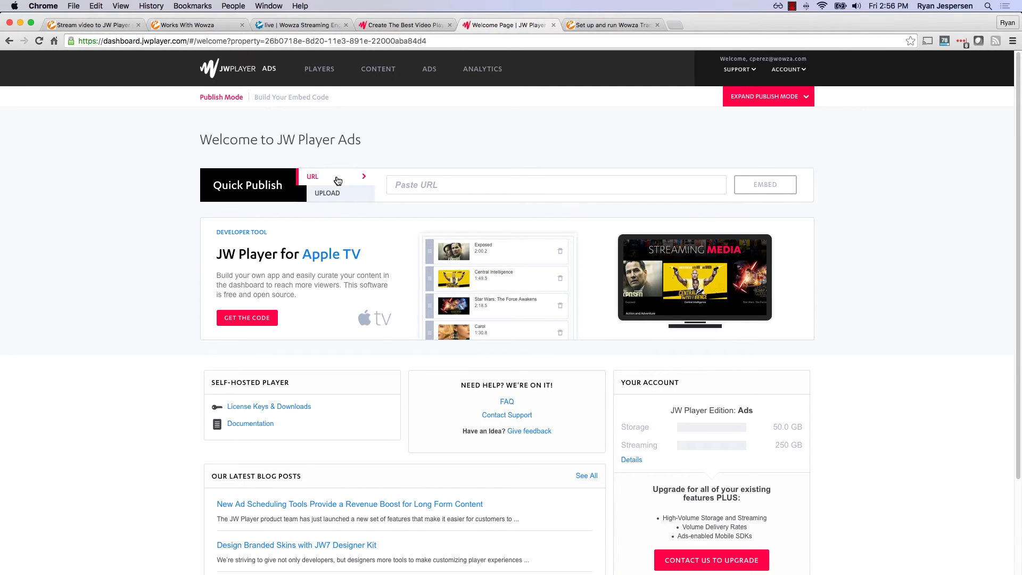
left_click(438, 184)
key("super+v")
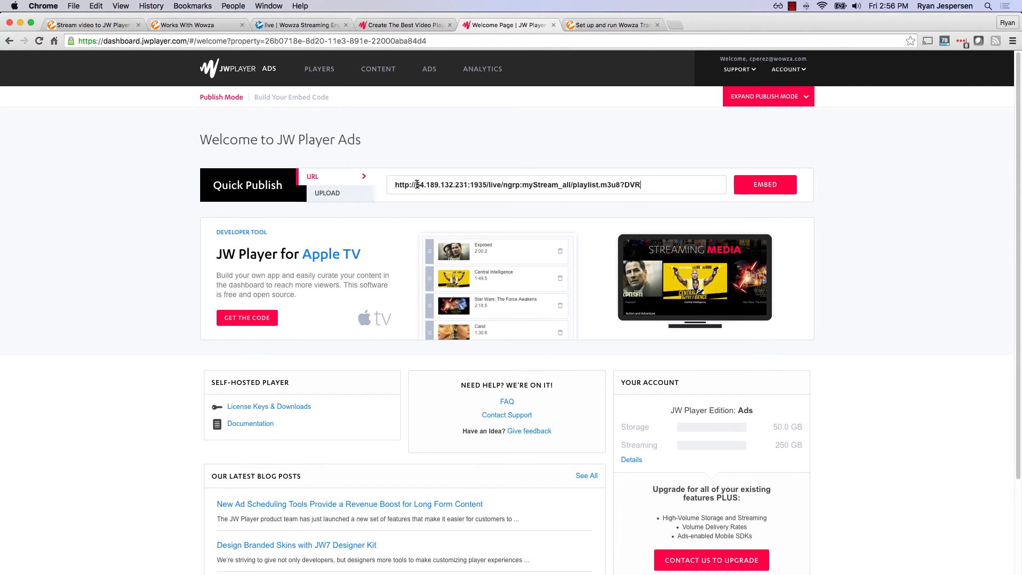
Step: Check the server address, ngrp stream name, playlist.m3u8 and ?DVR parts of the Quick Publish URL, and generate its embed
left_click_drag(417, 184, 522, 184)
double_click(527, 184)
left_click(559, 185)
left_click_drag(559, 185, 617, 184)
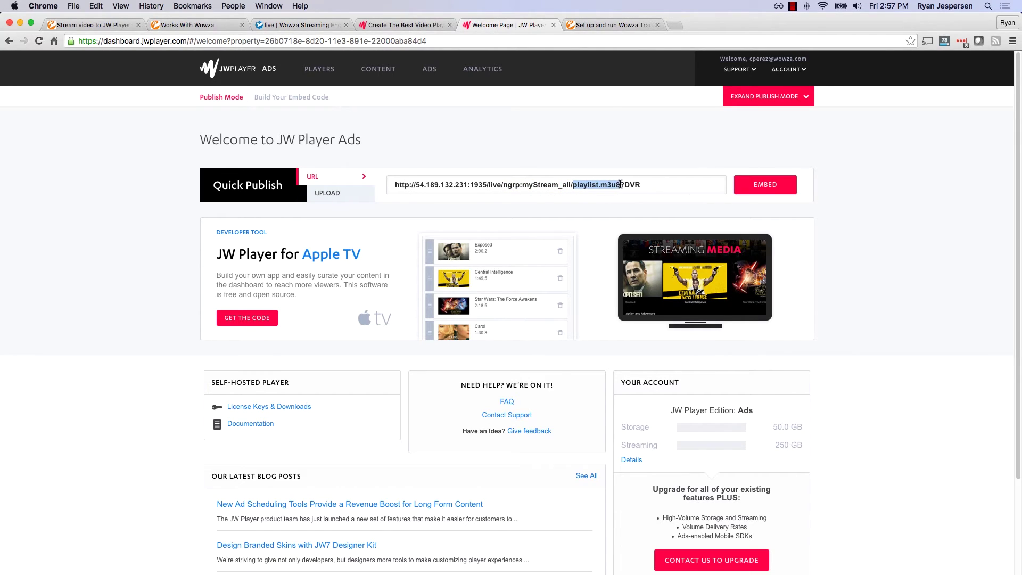
left_click_drag(647, 185, 623, 186)
left_click(652, 185)
left_click(766, 184)
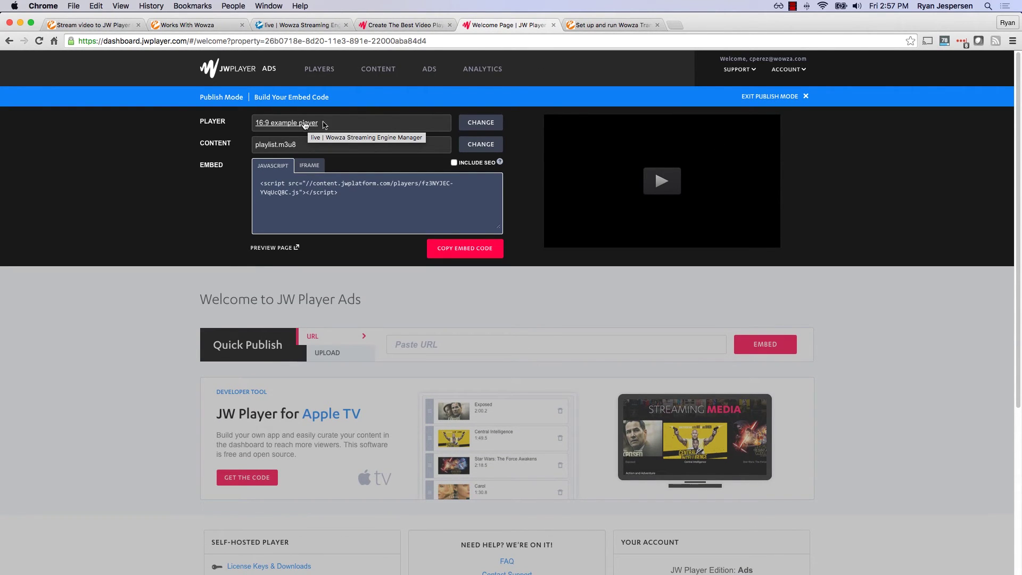
Step: Change the embed's player to Wowza.com 3.0 Player, found on the second page of the player list
left_click(485, 123)
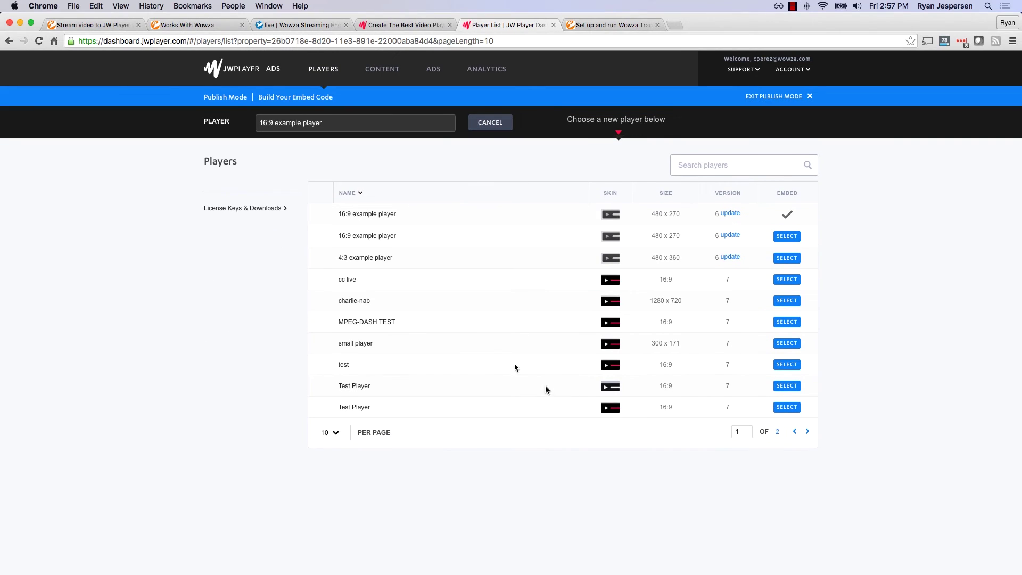
left_click(808, 432)
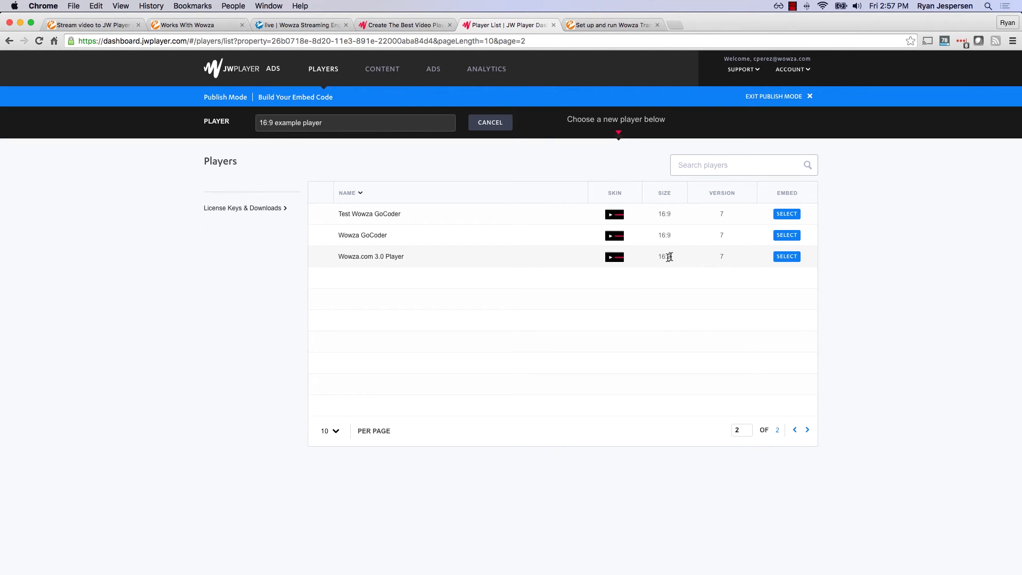
left_click(787, 256)
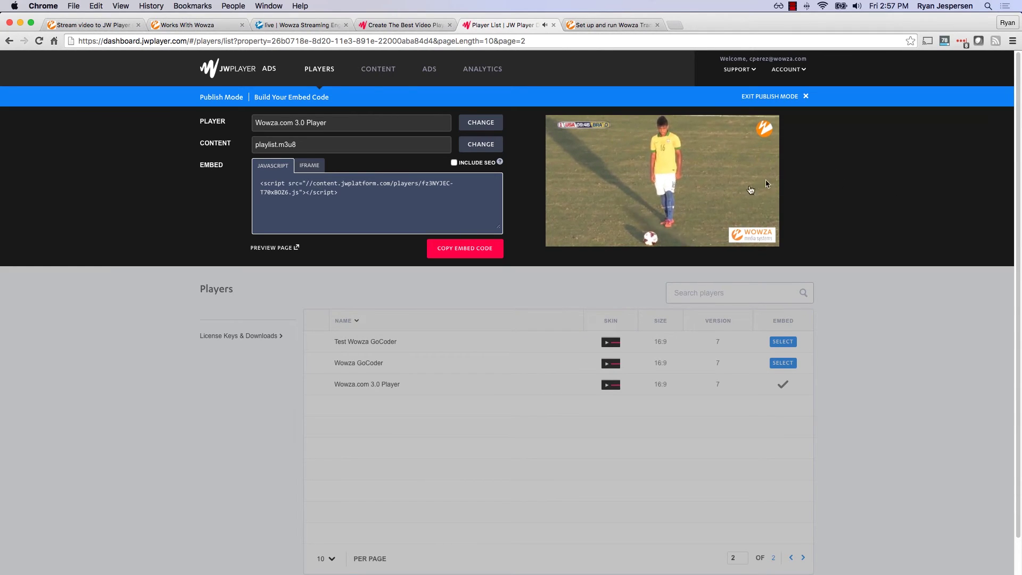
Step: Show the quality levels offered by the preview player and mute its sound
mouse_move(727, 202)
mouse_move(720, 235)
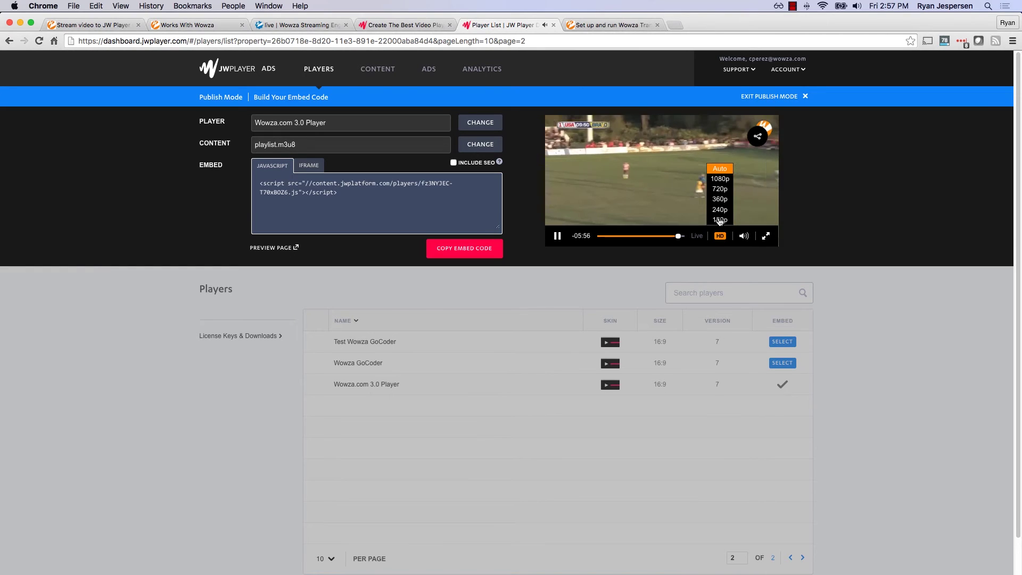
left_click(745, 238)
scroll(746, 238, "down", 1)
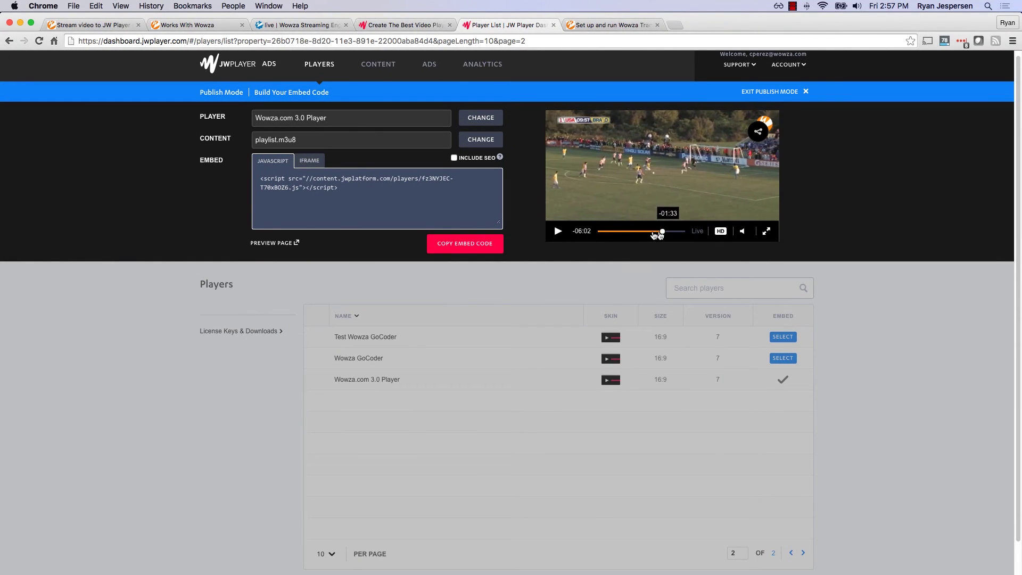
Step: Test DVR playback in the preview by seeking near the start, close to live and back to about -04:45, and pause it
left_click(615, 233)
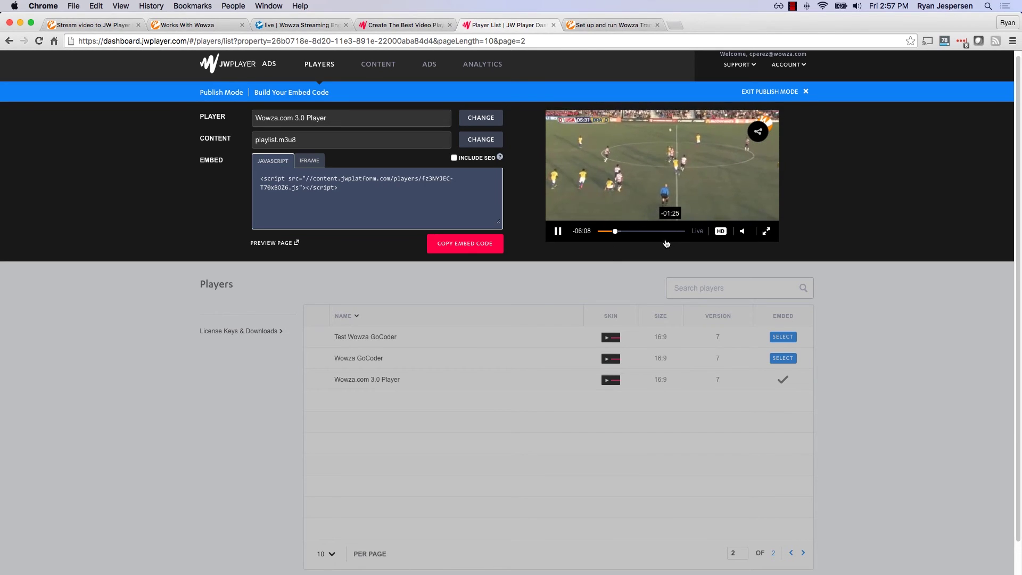
left_click(679, 232)
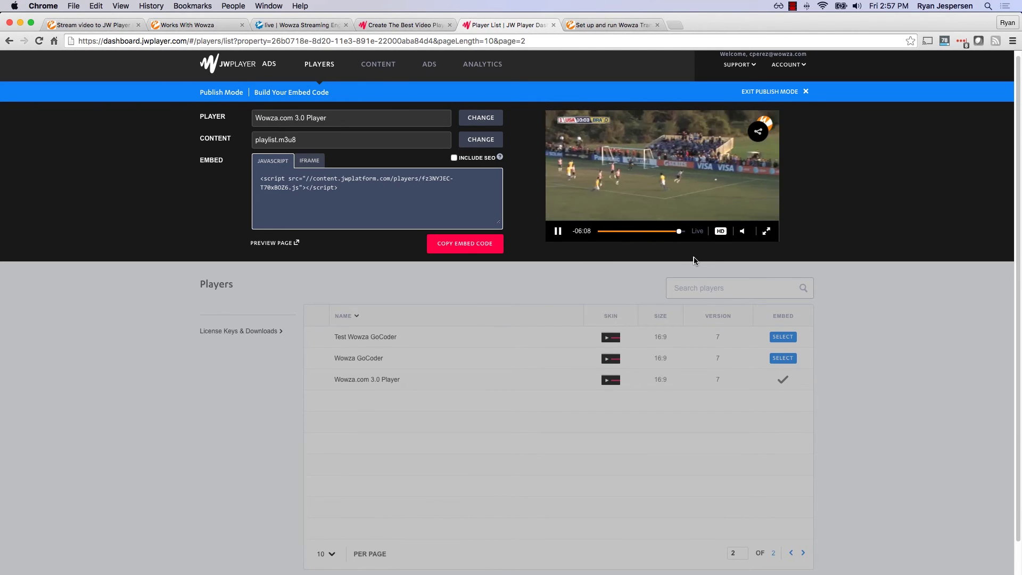
mouse_move(720, 232)
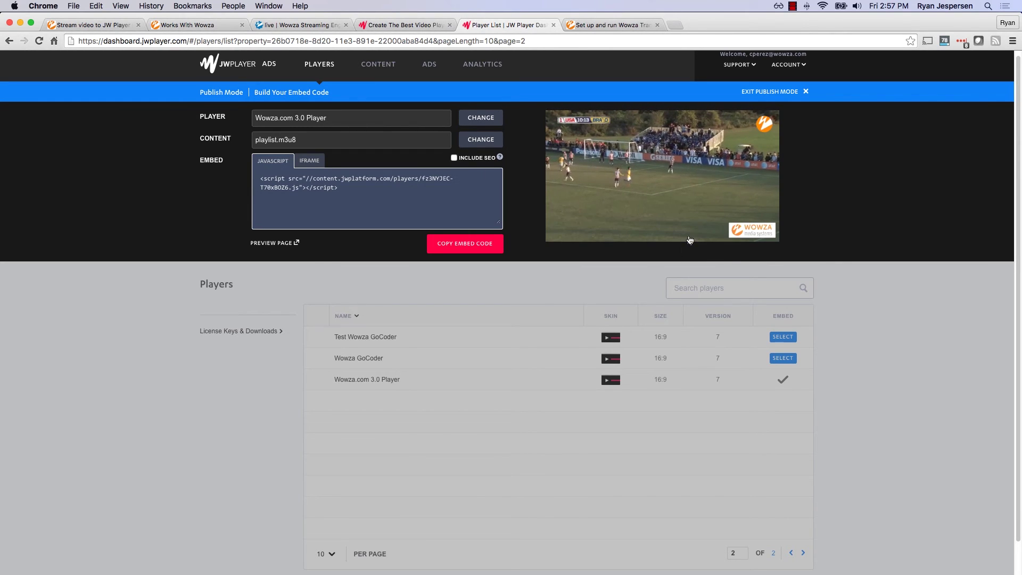
left_click(618, 231)
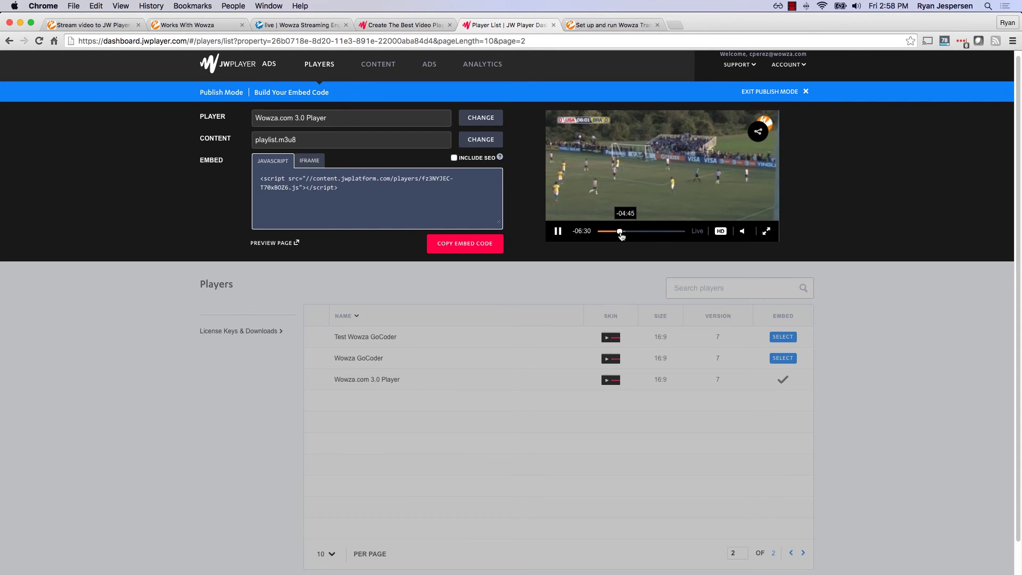
left_click(621, 231)
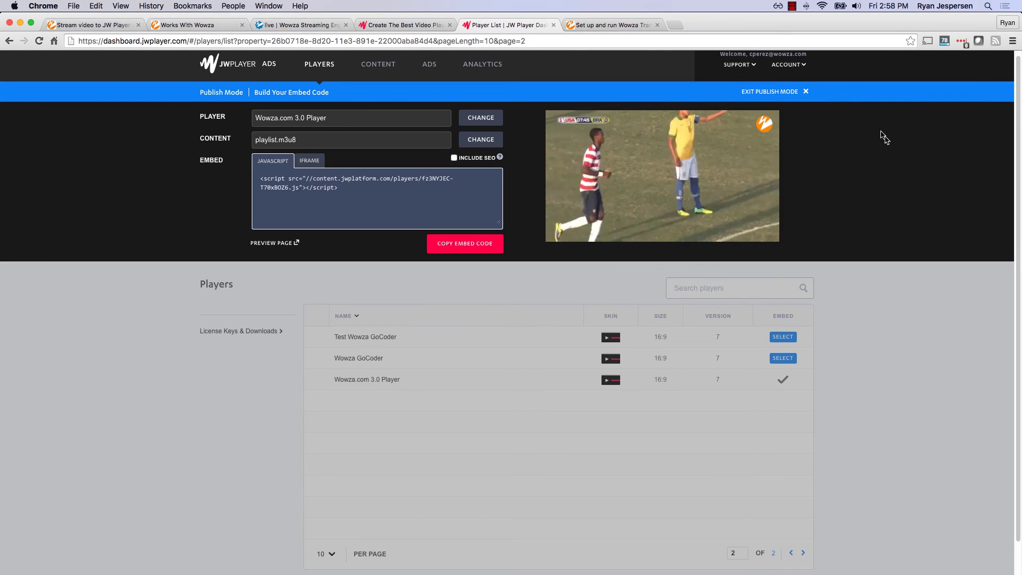
mouse_move(647, 136)
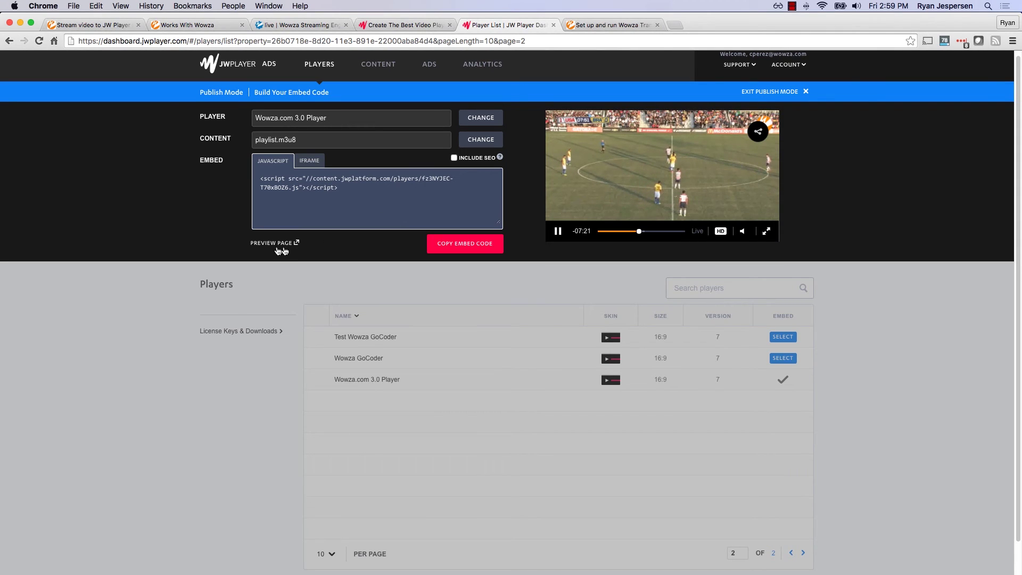
left_click(558, 231)
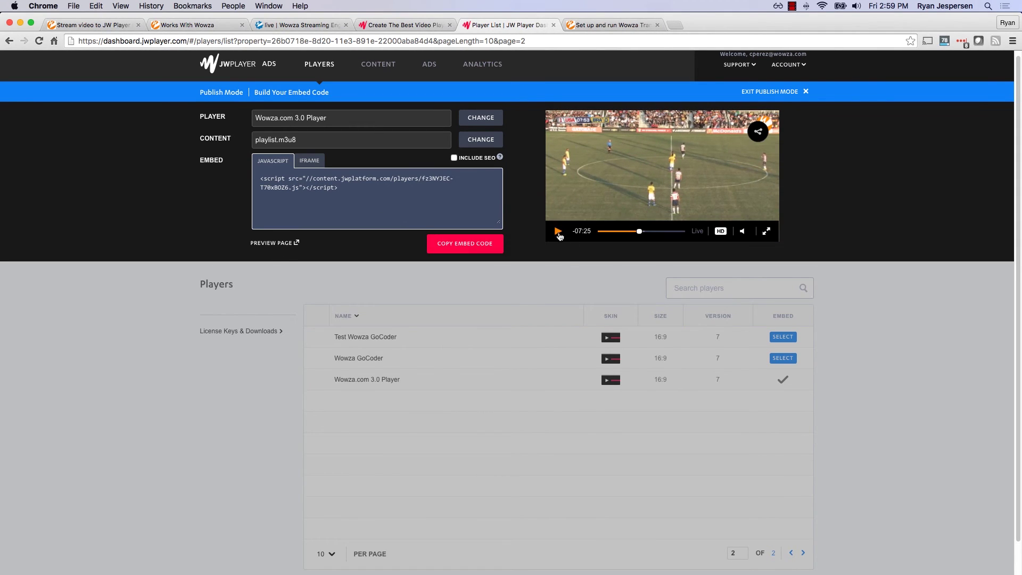
Step: Open the separate preview page for playlist.m3u8, view the player's quality levels and mute the video
left_click(273, 244)
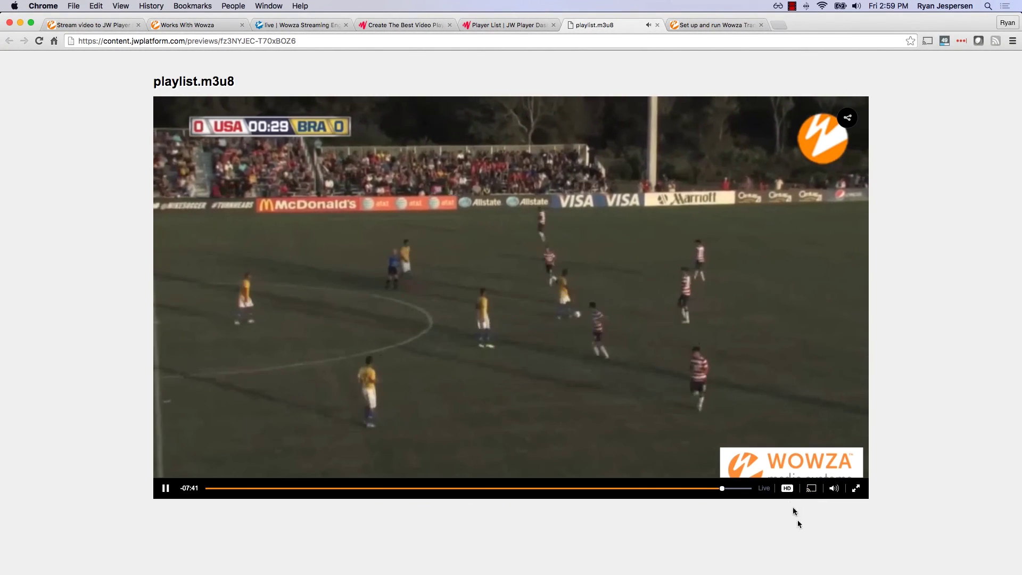
mouse_move(786, 492)
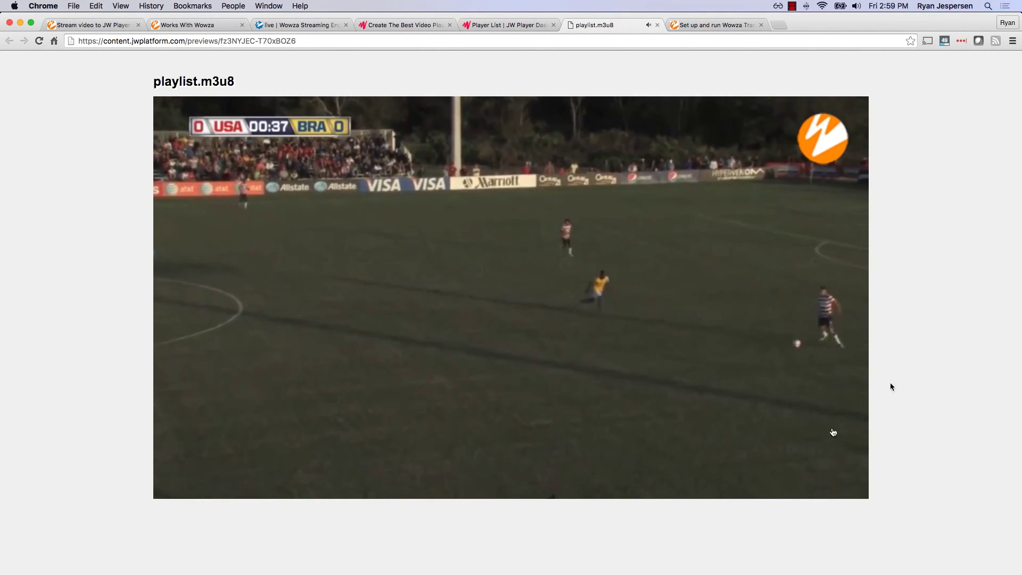
mouse_move(852, 374)
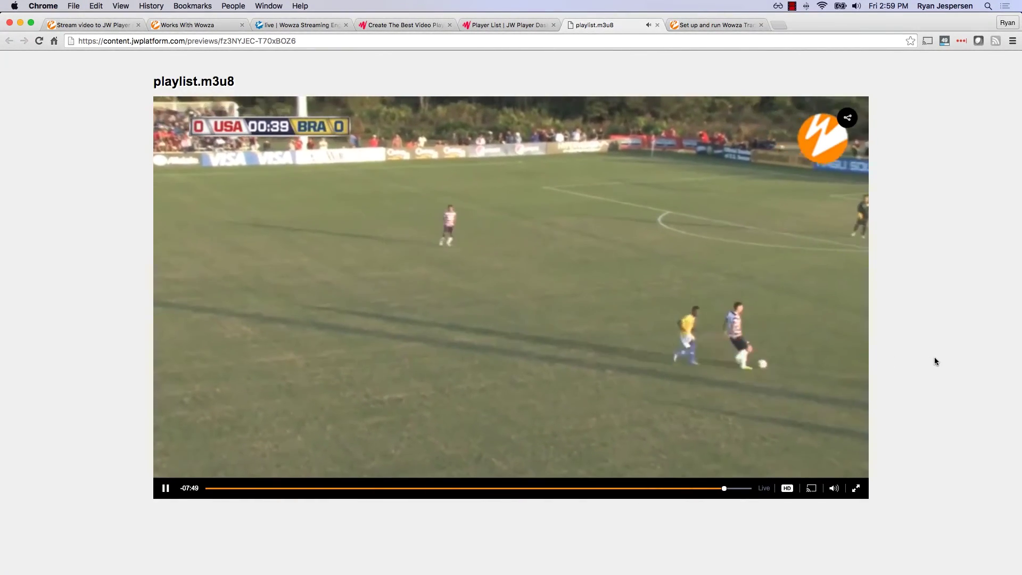
mouse_move(790, 486)
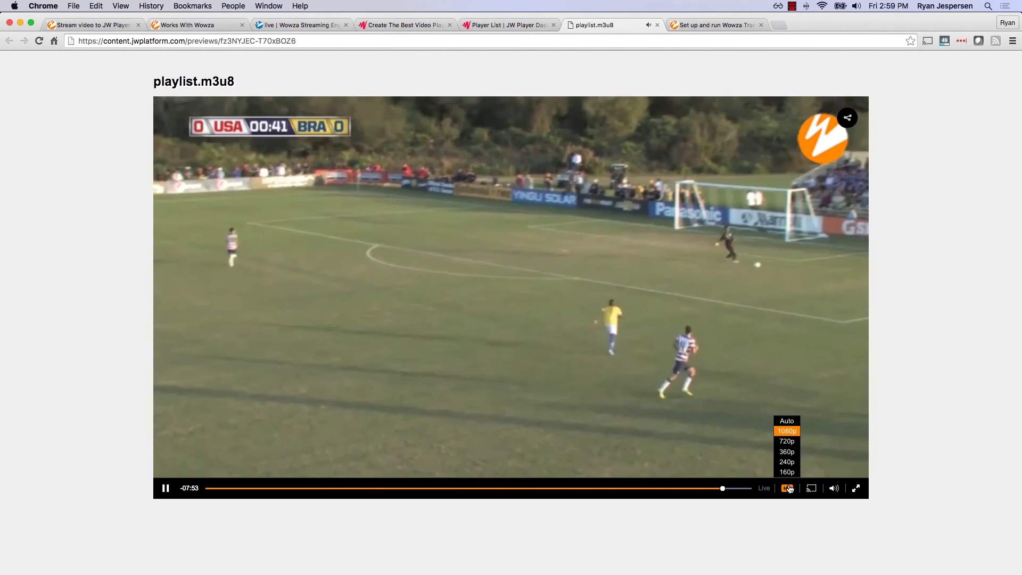
left_click(835, 469)
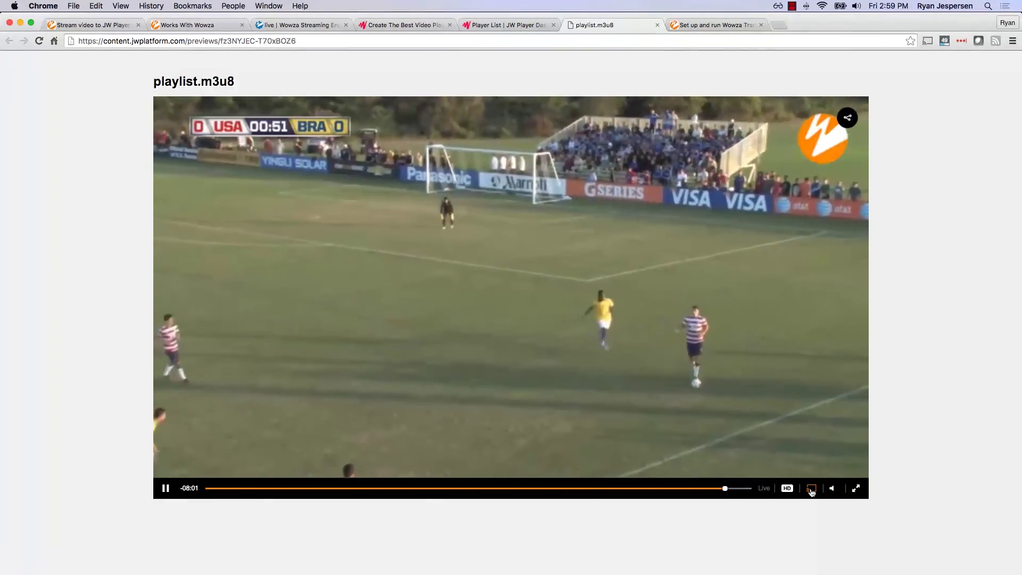
Step: Show the available cast devices, dismiss the list, and rewind the preview video to near the start of the DVR window
left_click(812, 489)
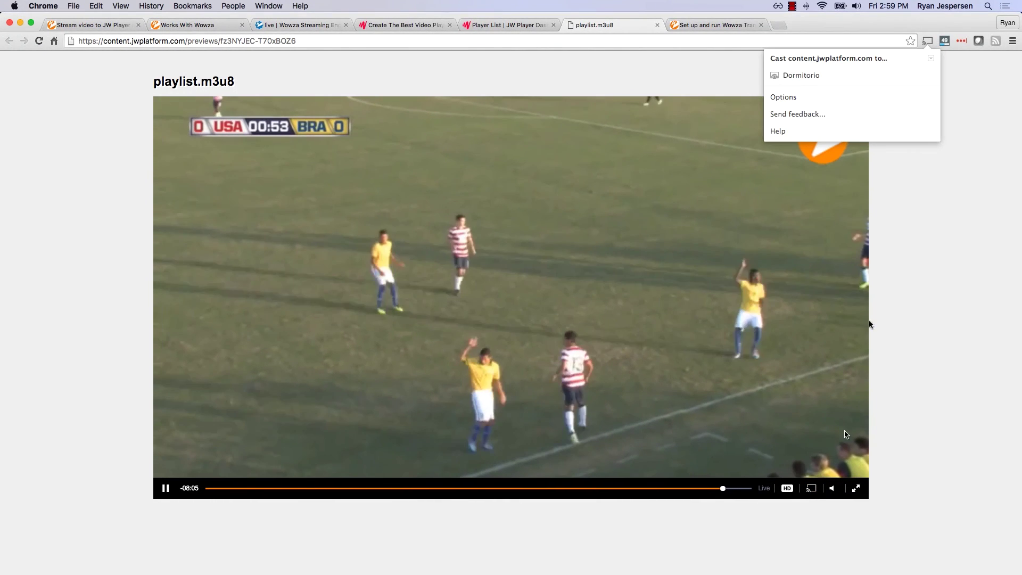
left_click(937, 57)
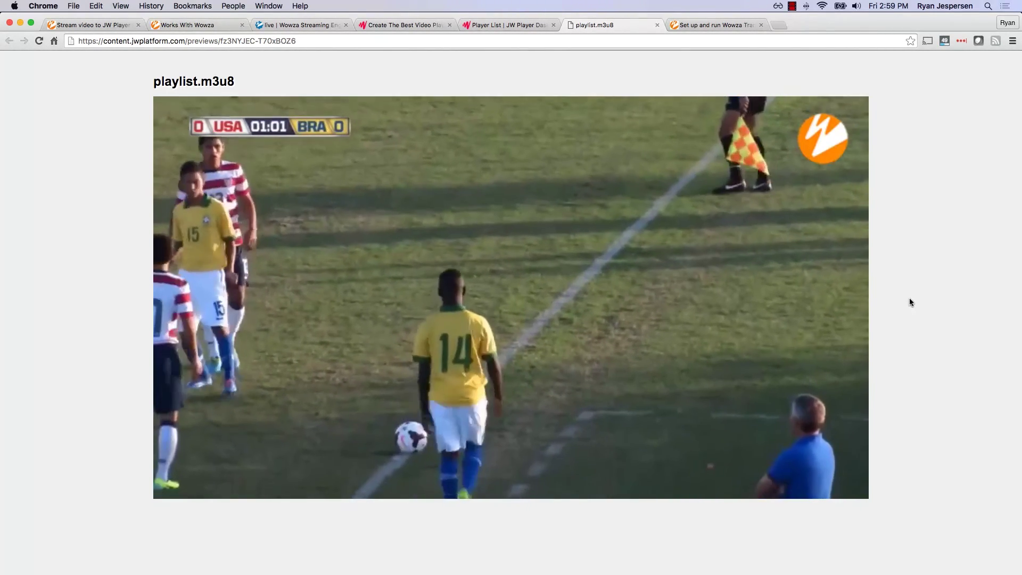
mouse_move(761, 496)
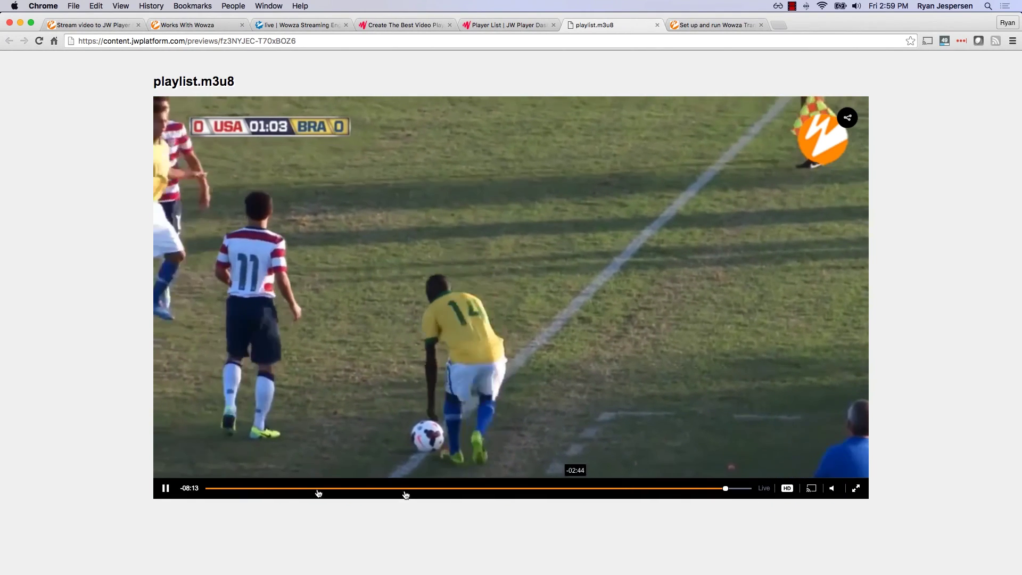
left_click(253, 489)
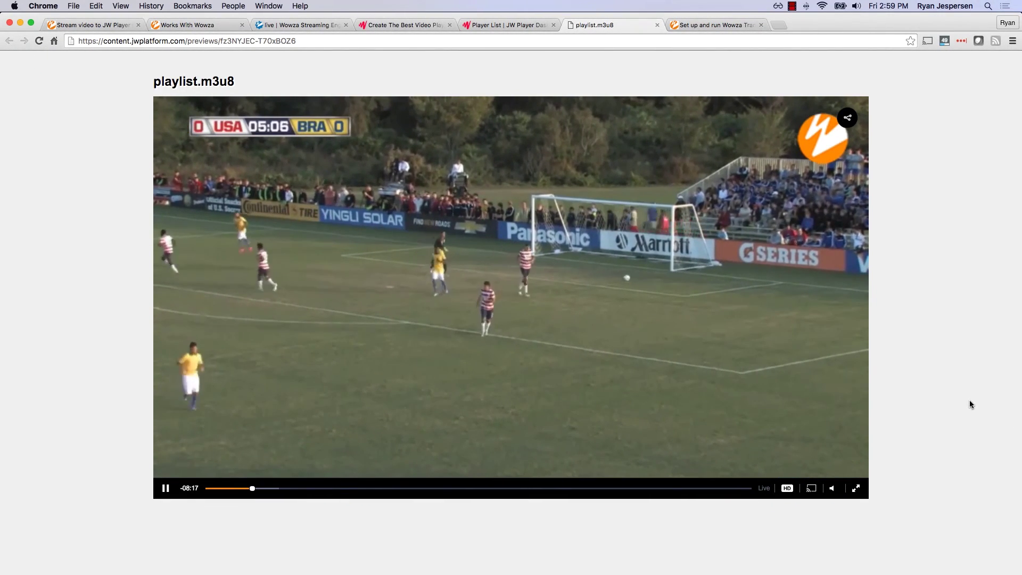
Step: View the live application's Incoming Streams list in Wowza Streaming Engine Manager and return to the playlist.m3u8 preview page
left_click(306, 24)
left_click(686, 73)
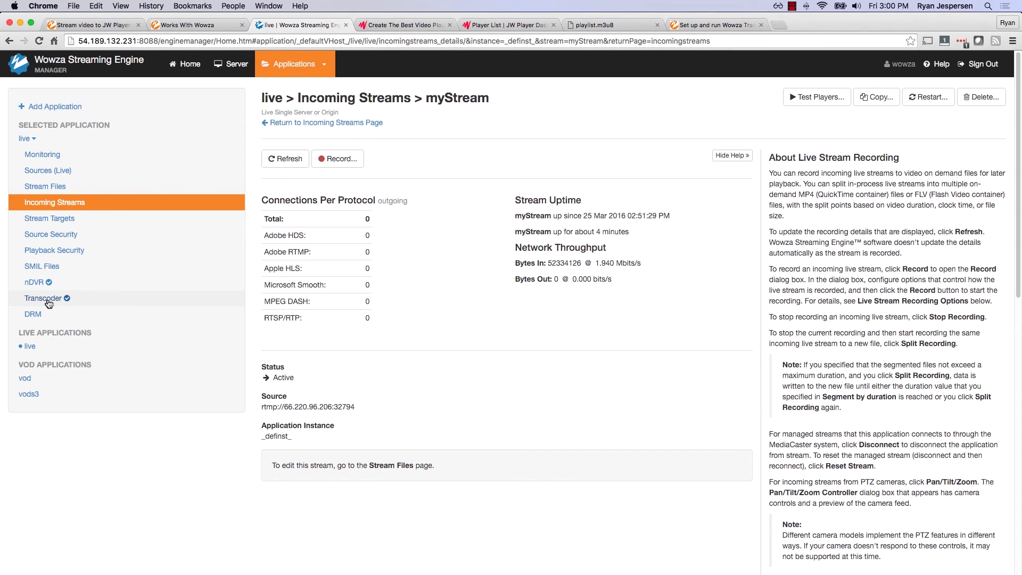
left_click(58, 207)
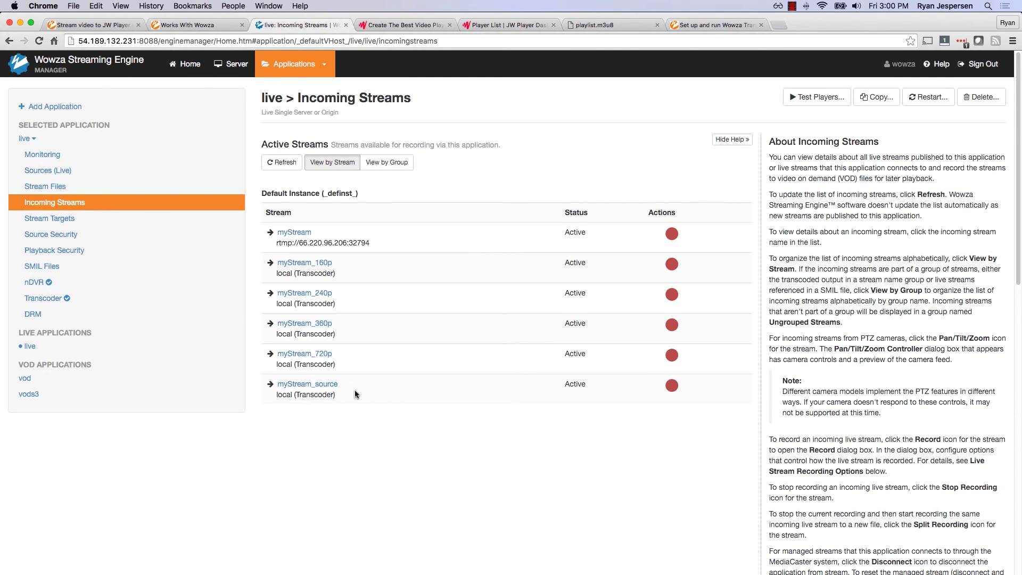
left_click(621, 26)
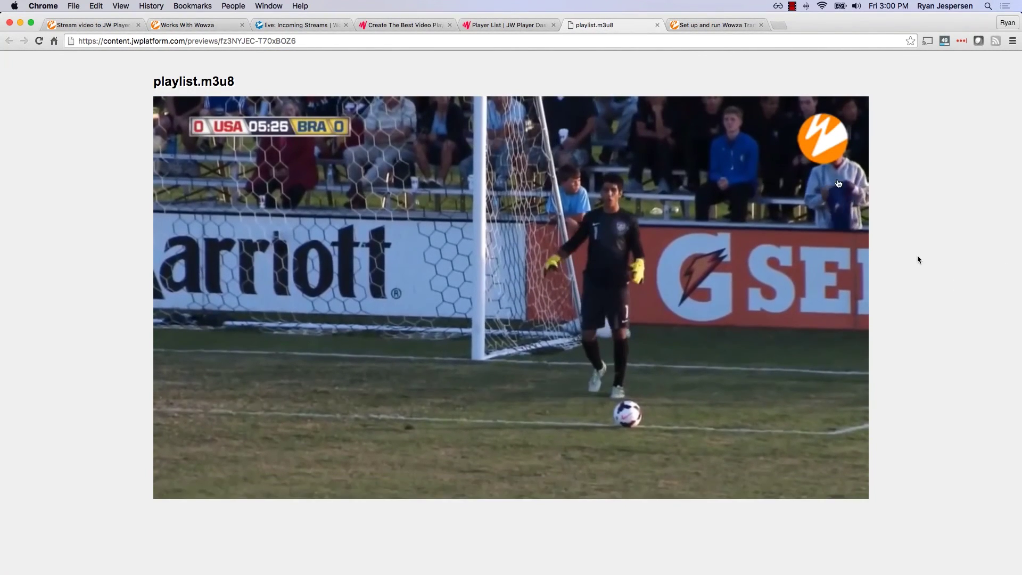
Step: Compare the JavaScript and iframe embed codes in the JW Player dashboard with the preview page, ending on the JavaScript version
left_click(473, 25)
left_click(347, 193)
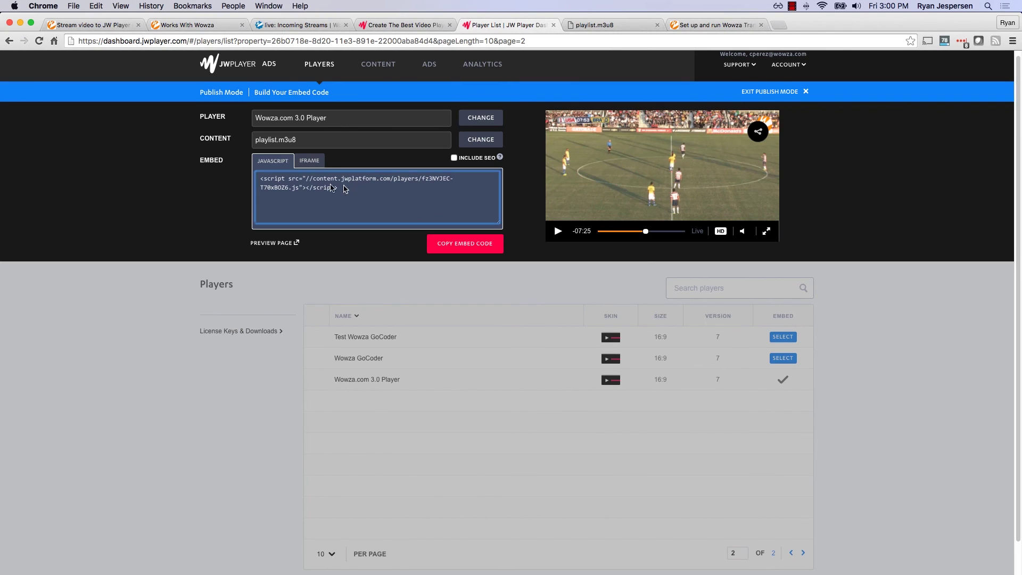
left_click(309, 161)
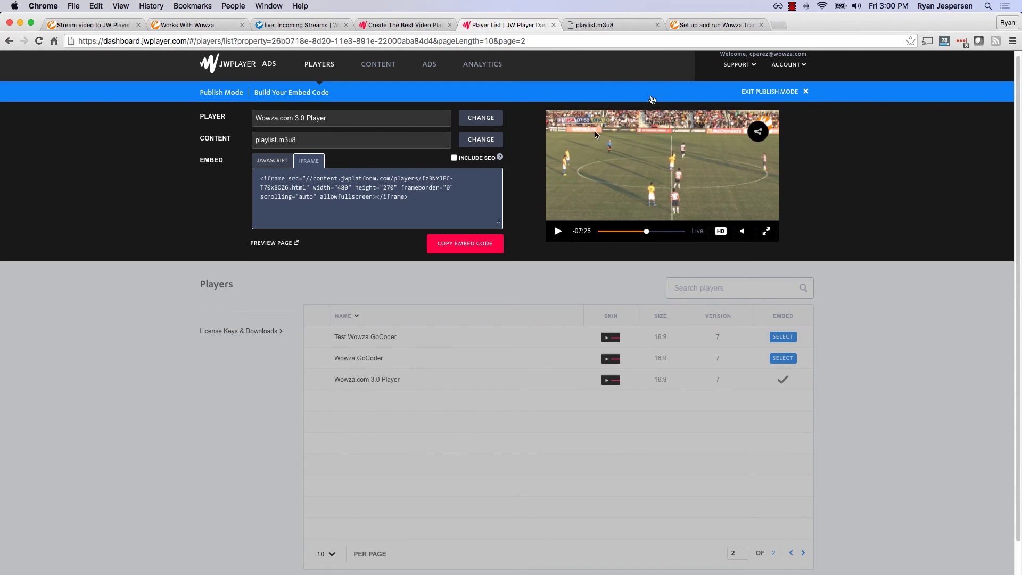
left_click(607, 25)
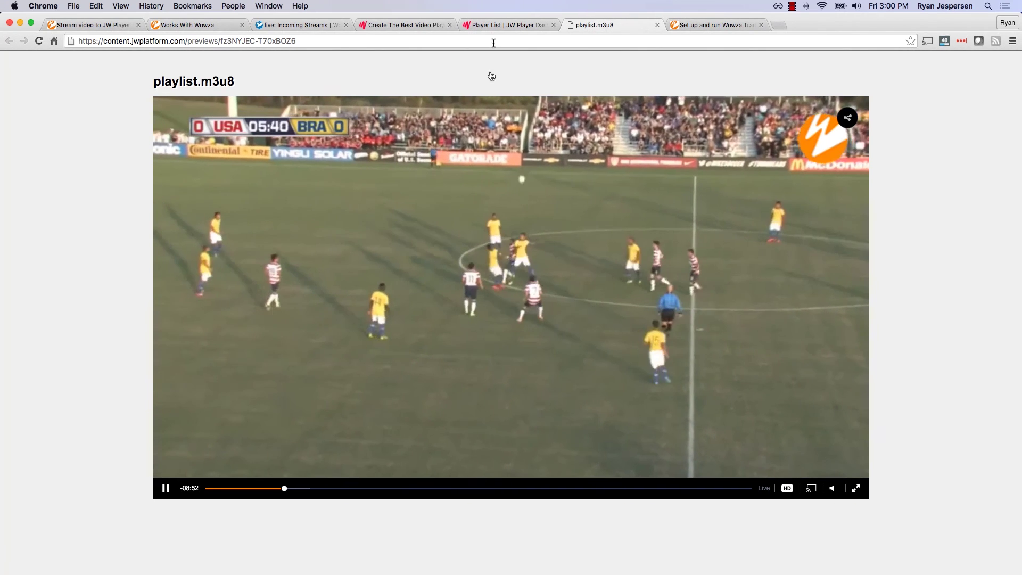
left_click(486, 25)
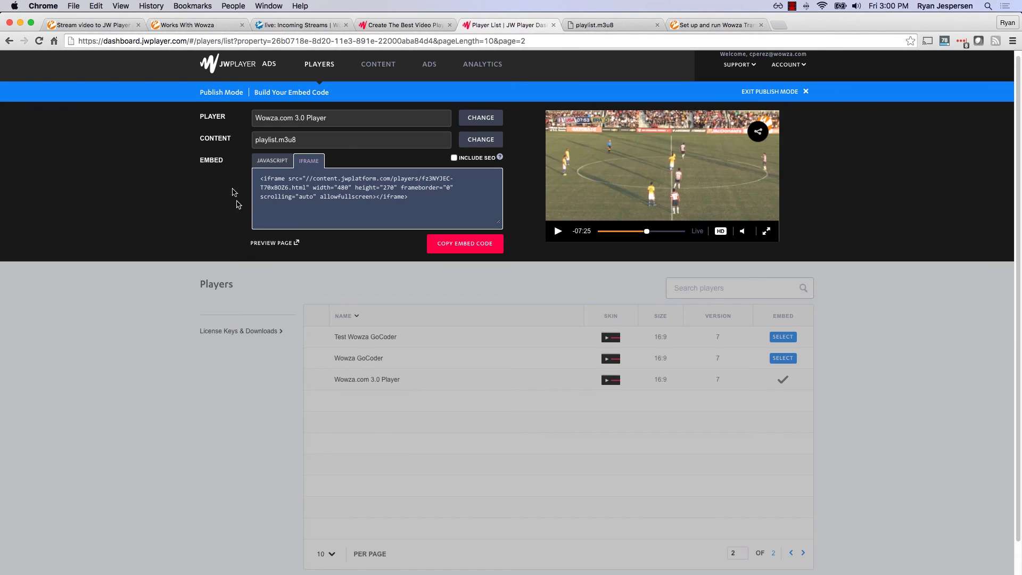
left_click(264, 161)
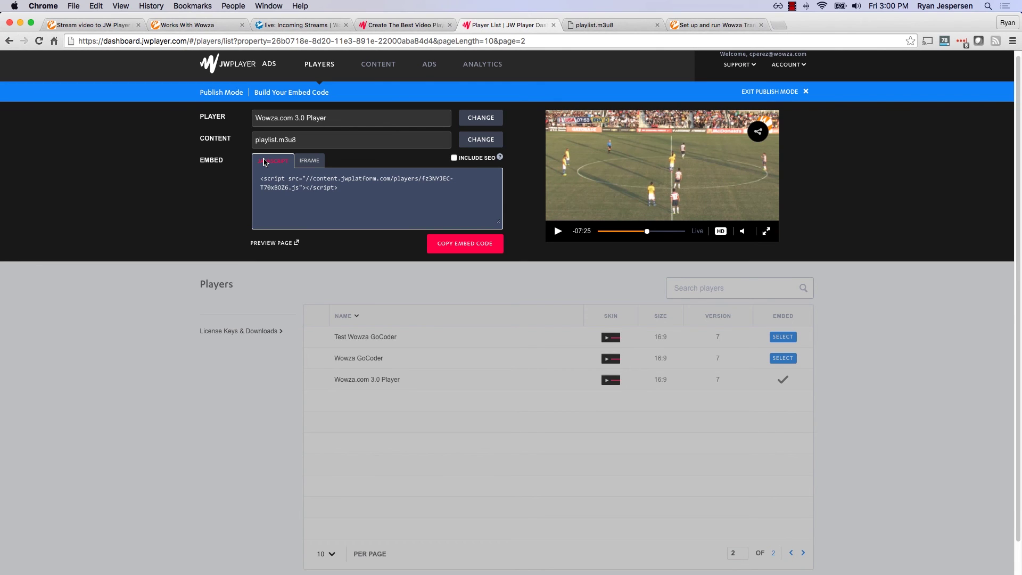
Step: Go to the RTMP dynamic streaming and Apple HLS adaptive bitrate streaming example in Wowza's JW Player article
left_click(113, 25)
scroll(509, 148, "down", 10)
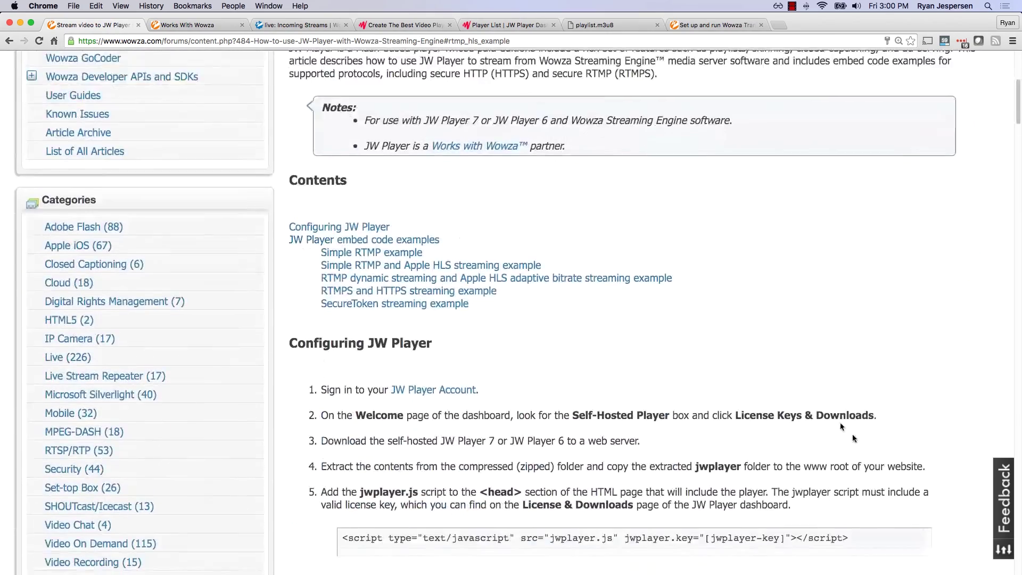
left_click(532, 187)
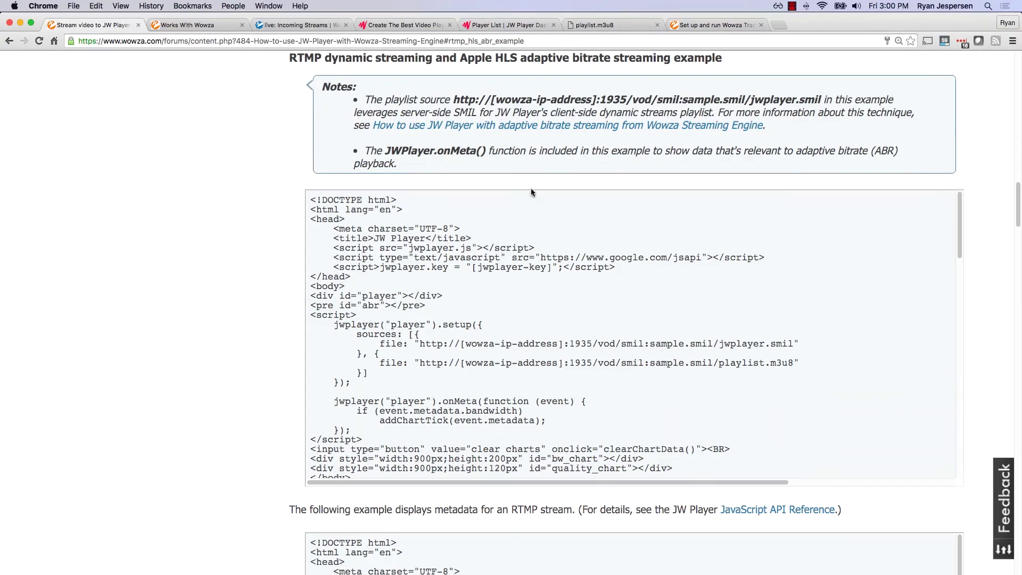
scroll(415, 355, "right", 2)
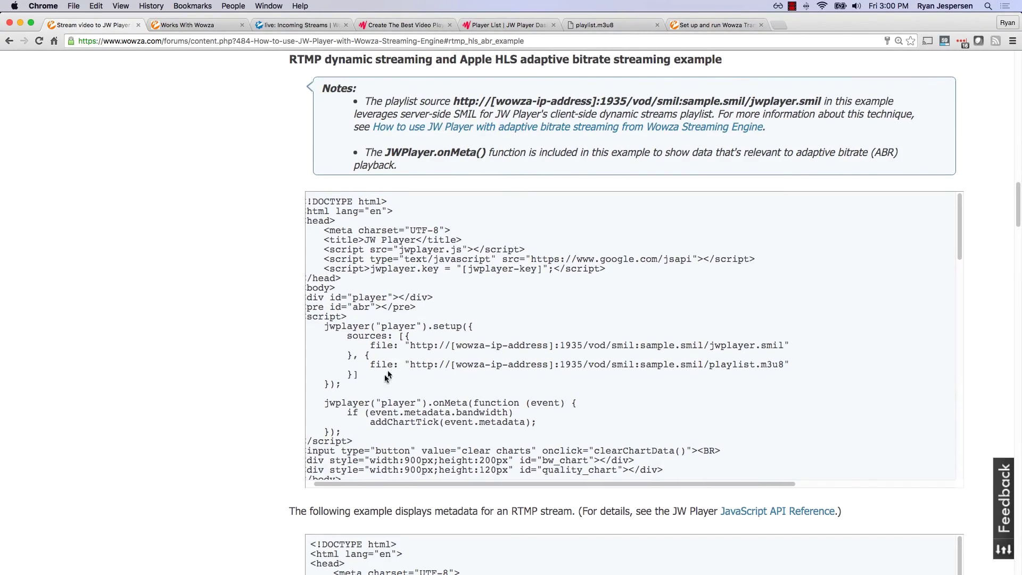
Step: Examine the sources block in the example code, highlighting the entire block and its playlist.m3u8 URL
left_click_drag(376, 374, 308, 339)
scroll(307, 339, "left", 2)
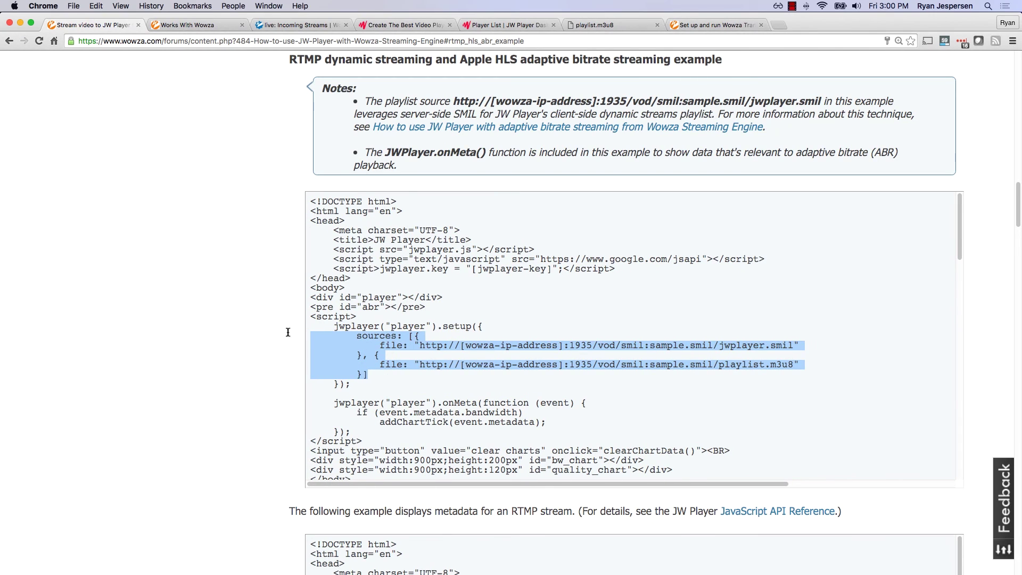
left_click(432, 345)
mouse_move(794, 345)
left_mouse_down()
mouse_move(412, 346)
mouse_move(793, 362)
left_mouse_up()
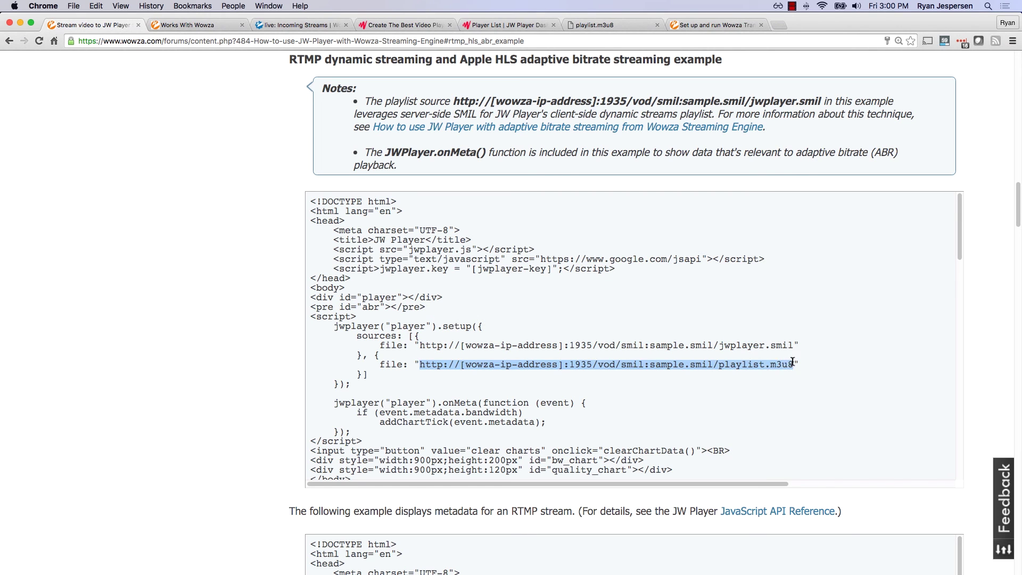
left_click(673, 360)
Step: Look through the RTMP metadata and RTMPS/HTTPS embed examples and return to the beginning of the article
scroll(151, 417, "down", 7)
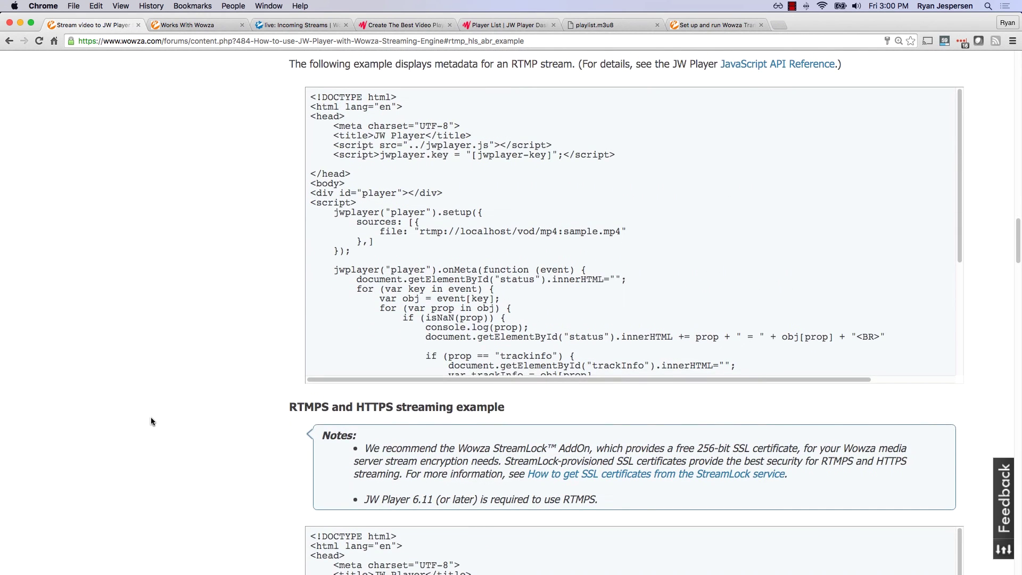
scroll(151, 418, "up", 6)
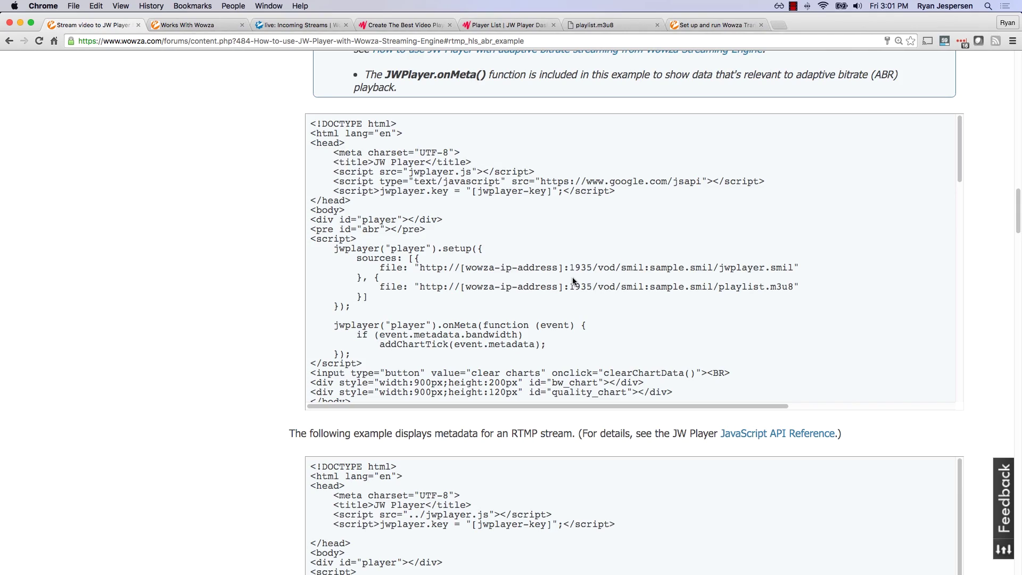
scroll(291, 183, "up", 10)
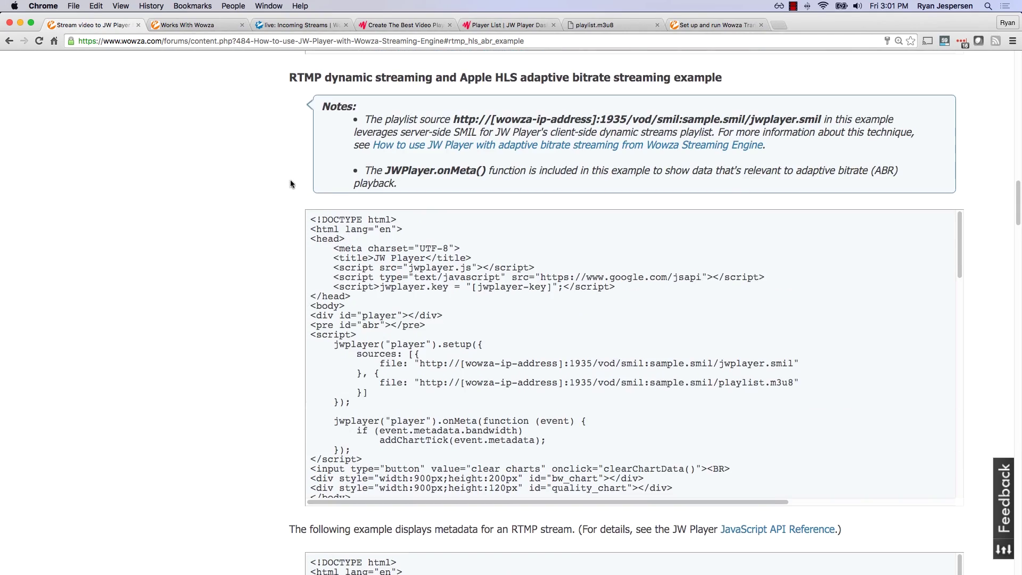
scroll(291, 183, "up", 15)
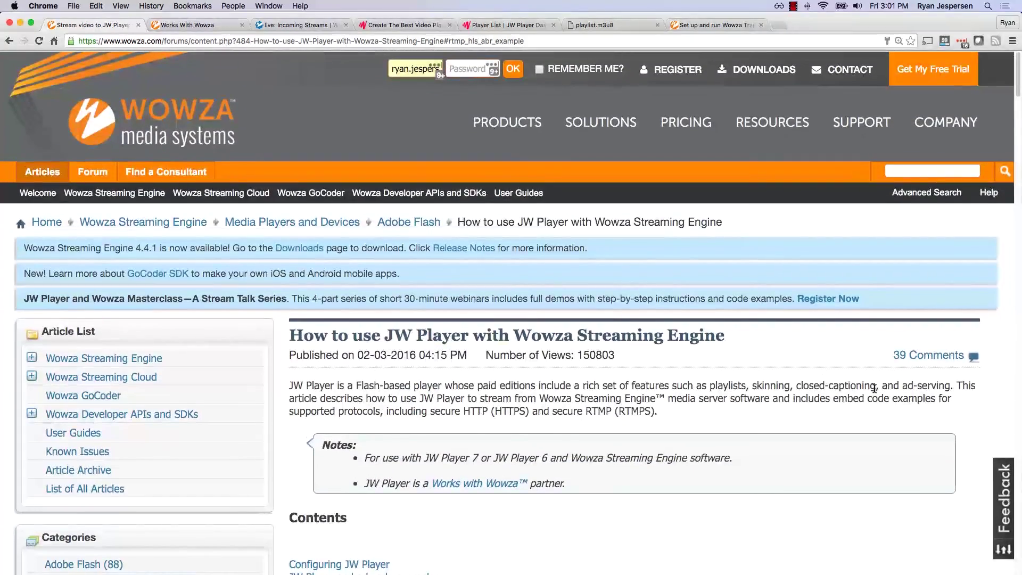